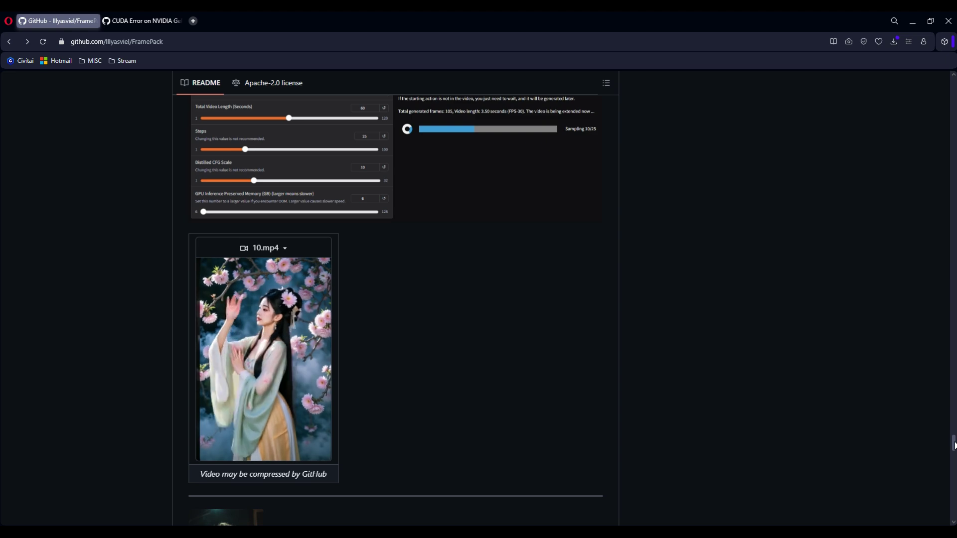
# Step: Review the FramePack repository page and the supported Nvidia GPU series in the README's Requirements section
pyautogui.moveTo(953, 445); pyautogui.dragTo(947, 89)
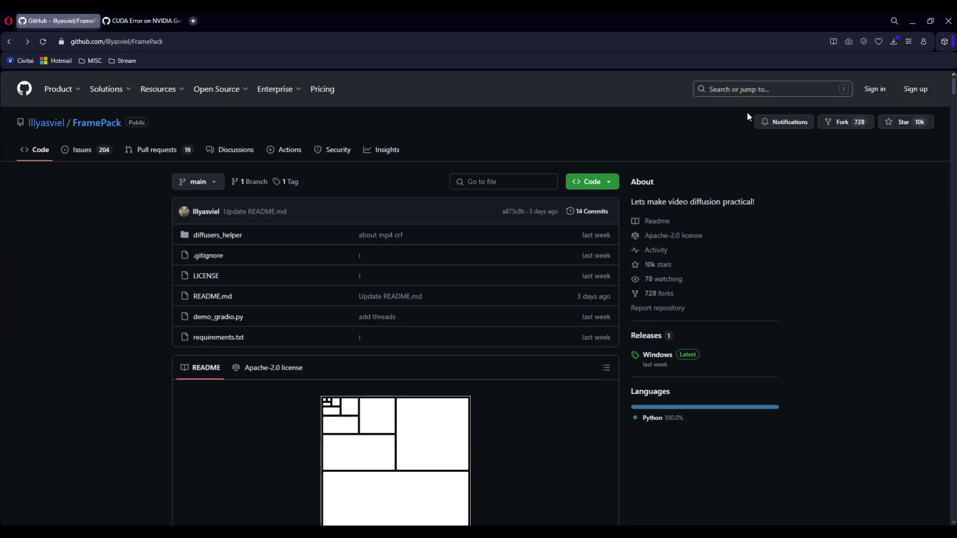
pyautogui.click(74, 40)
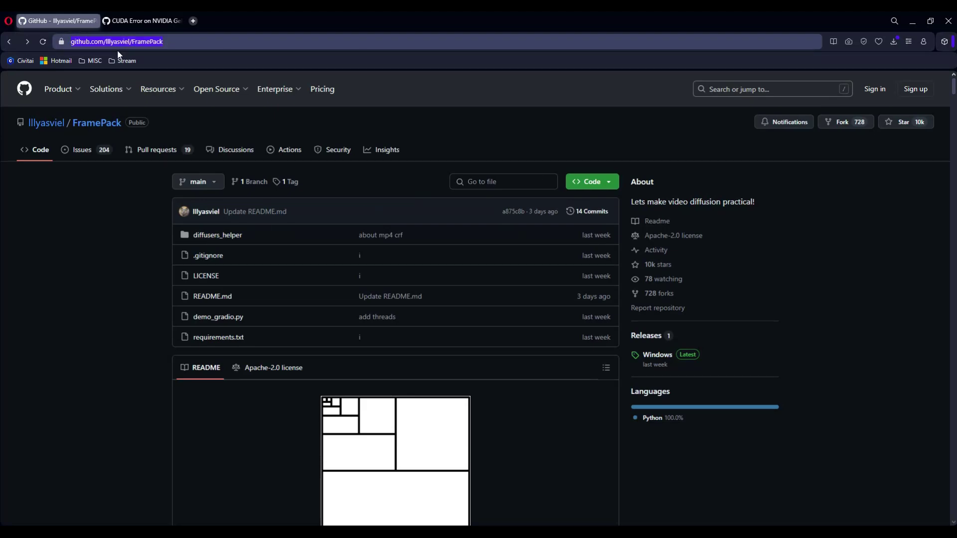
pyautogui.scroll(-8, 480, 297)
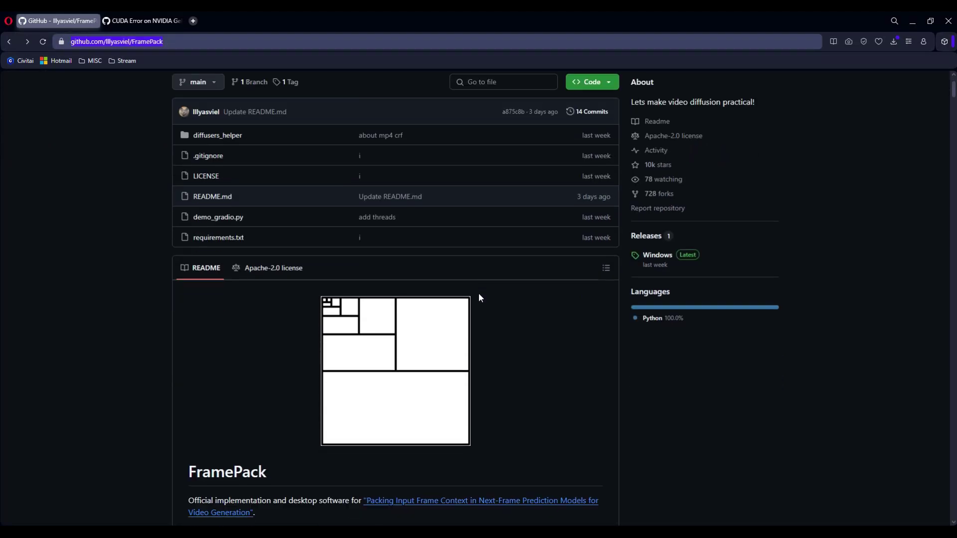
pyautogui.scroll(-7, 478, 294)
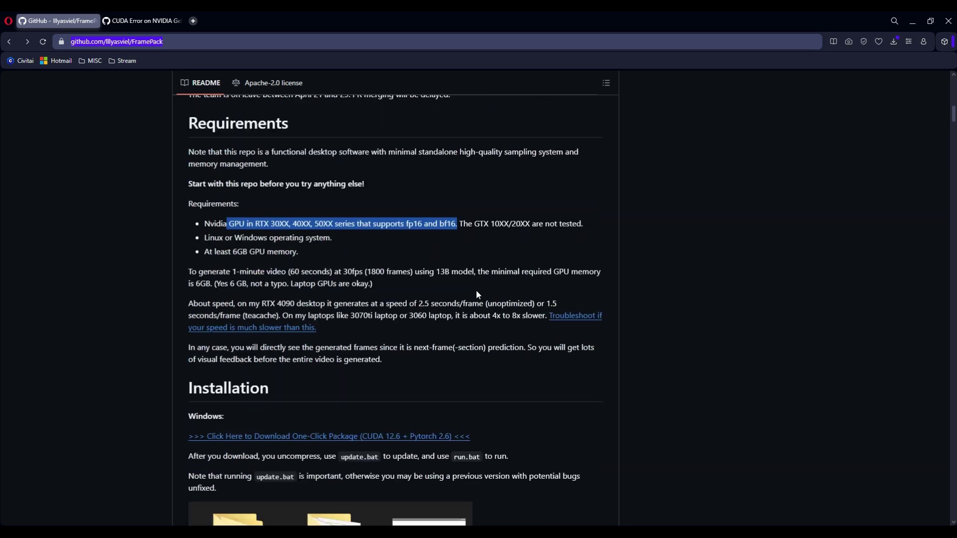
pyautogui.moveTo(216, 223); pyautogui.dragTo(343, 223)
pyautogui.click(345, 223)
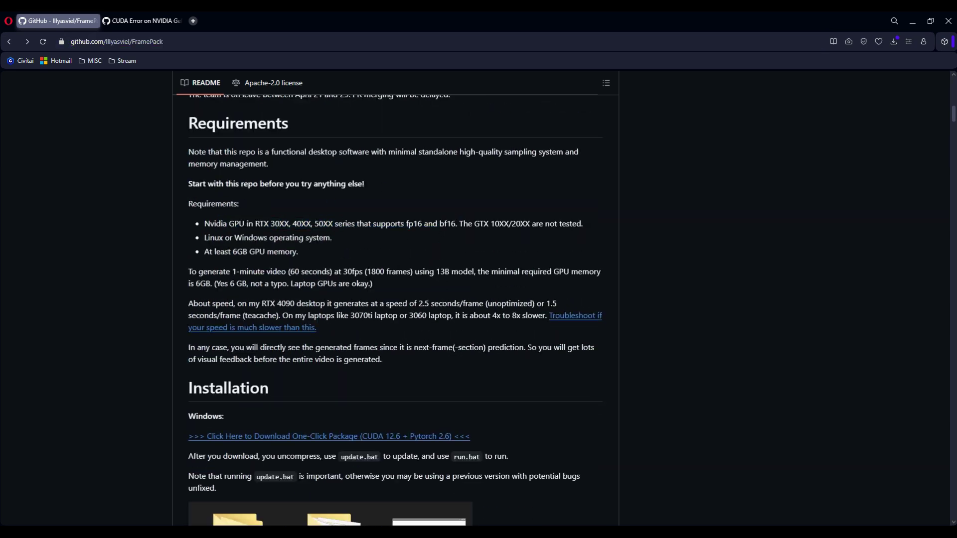
# Step: Check the installed CUDA version by running nvidia-smi in a Command Prompt, and close the prompt
pyautogui.press('super')
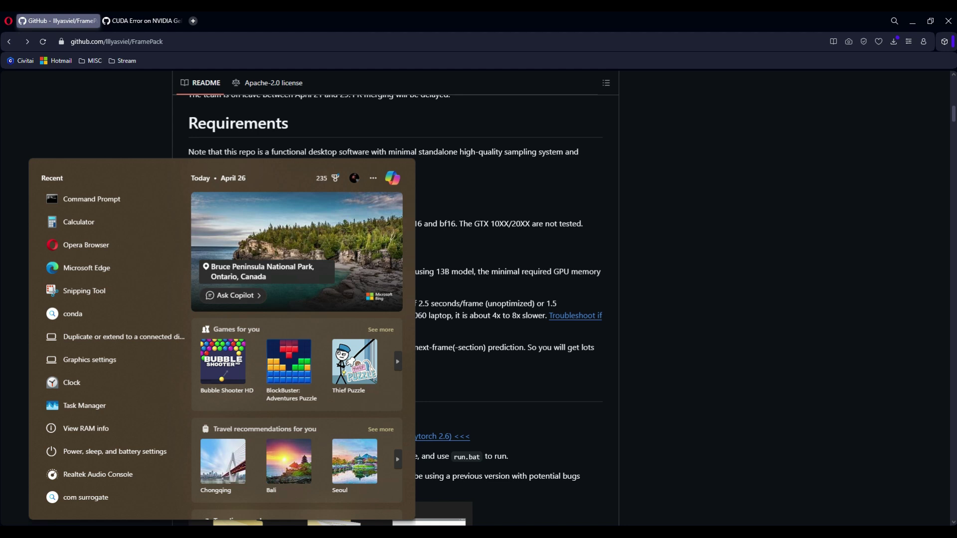
pyautogui.write('cmd')
pyautogui.press('Return')
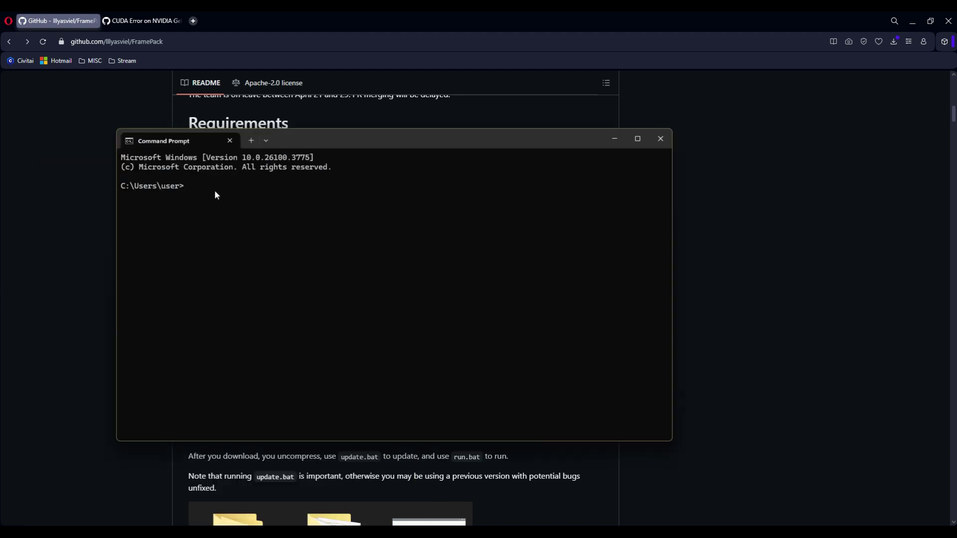
pyautogui.write('nvidia- smi')
pyautogui.press('Return')
pyautogui.scroll(6, 383, 263)
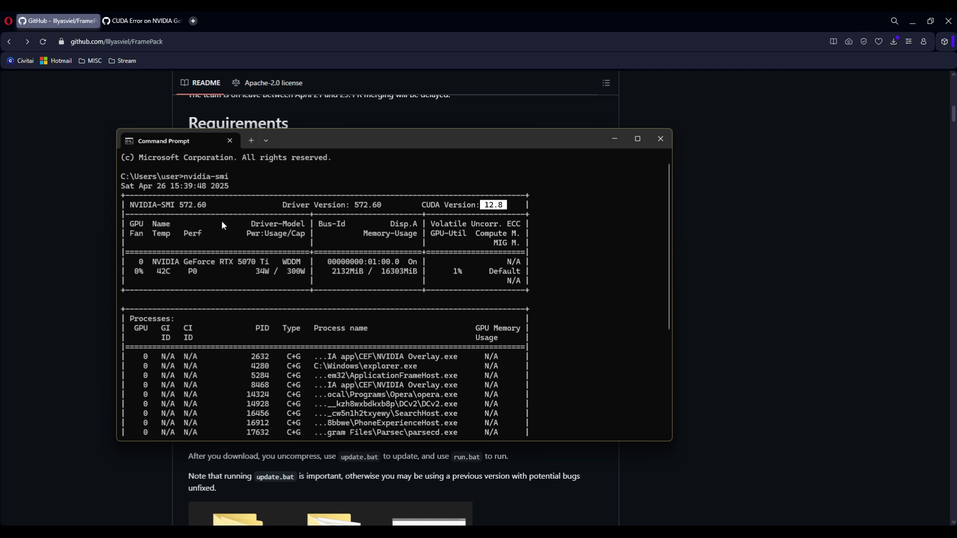
pyautogui.press('super')
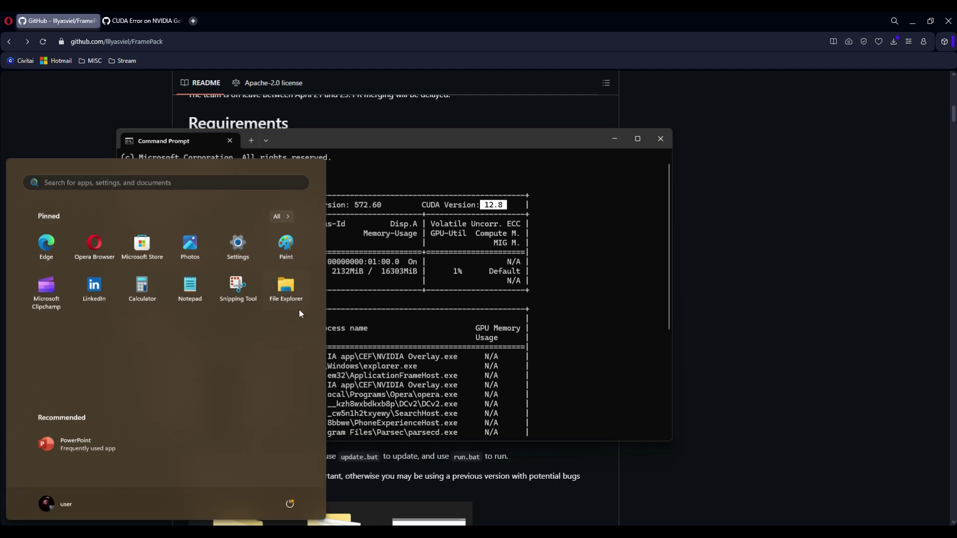
pyautogui.click(572, 154)
pyautogui.click(660, 139)
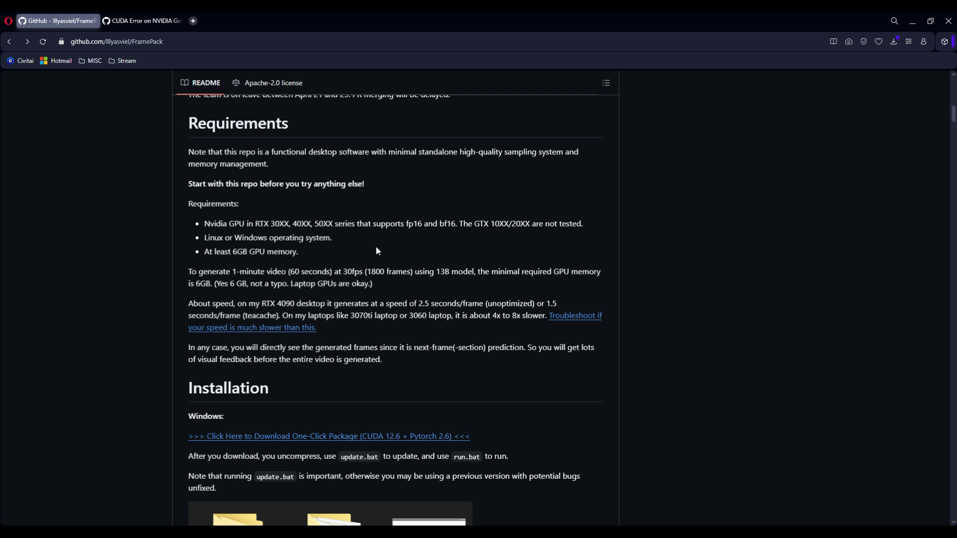
# Step: Locate the One-Click Package download link (CUDA 12.6 + Pytorch 2.6) under the README's Windows installation section
pyautogui.scroll(-5, 376, 251)
pyautogui.moveTo(190, 188); pyautogui.dragTo(479, 191)
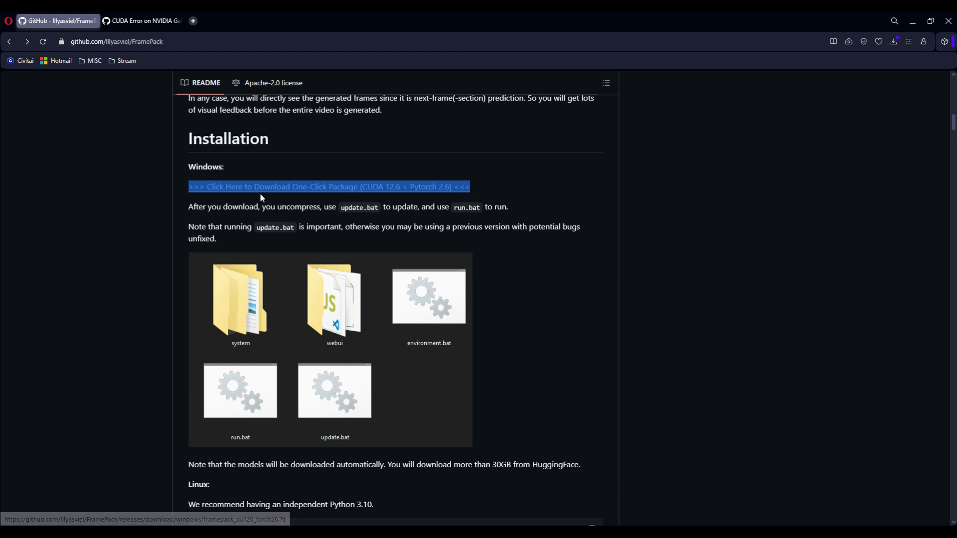
pyautogui.click(324, 199)
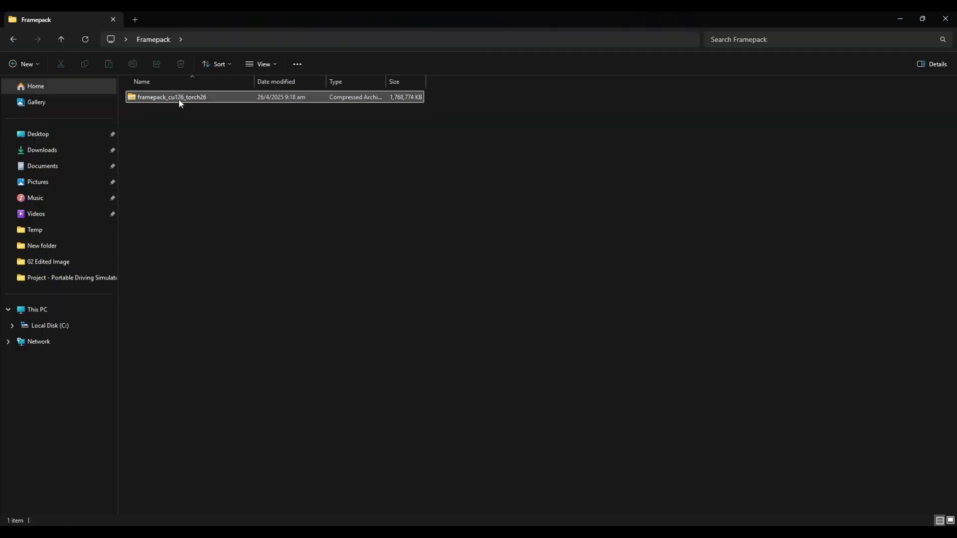
# Step: Extract the framepack_cu126_torch26 archive into a folder of the same name inside the Framepack folder
pyautogui.rightClick(170, 98)
pyautogui.click(208, 216)
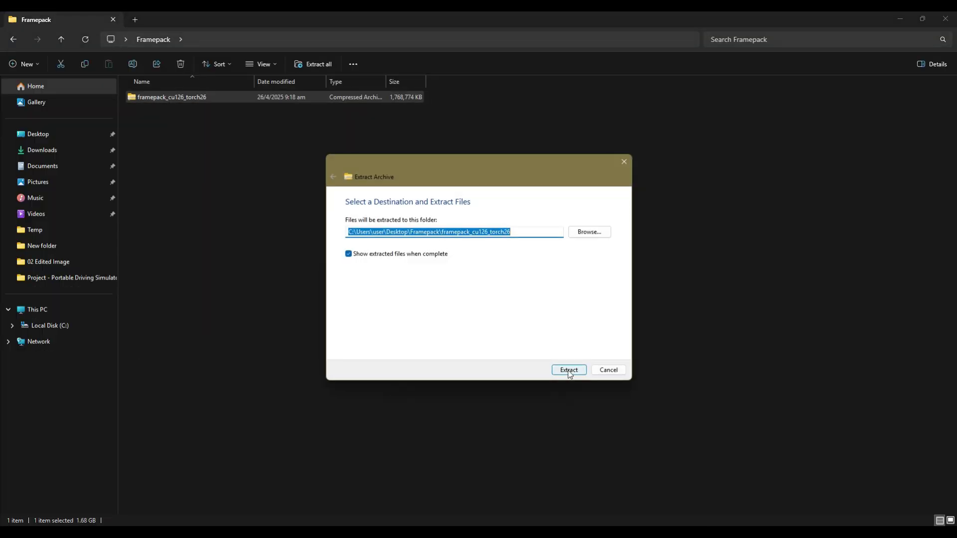
pyautogui.press('Return')
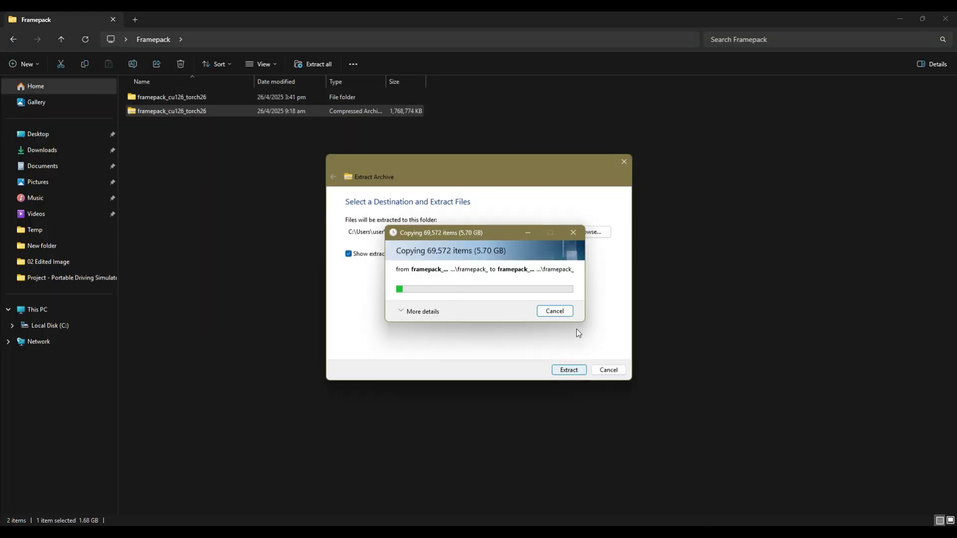
pyautogui.click(416, 312)
pyautogui.click(415, 342)
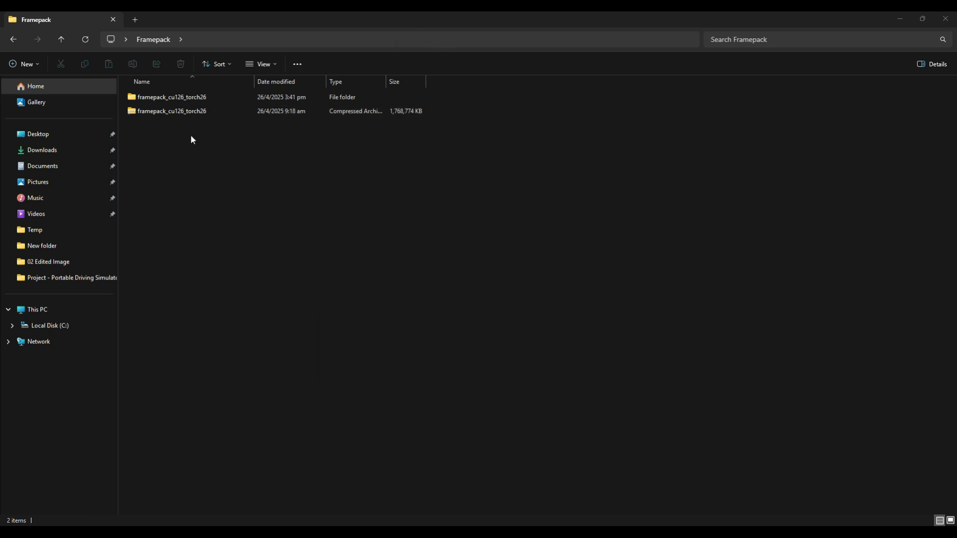
# Step: Open the extracted framepack_cu126_torch26 folder
pyautogui.doubleClick(180, 97)
pyautogui.hotkey('alt', 'Up')
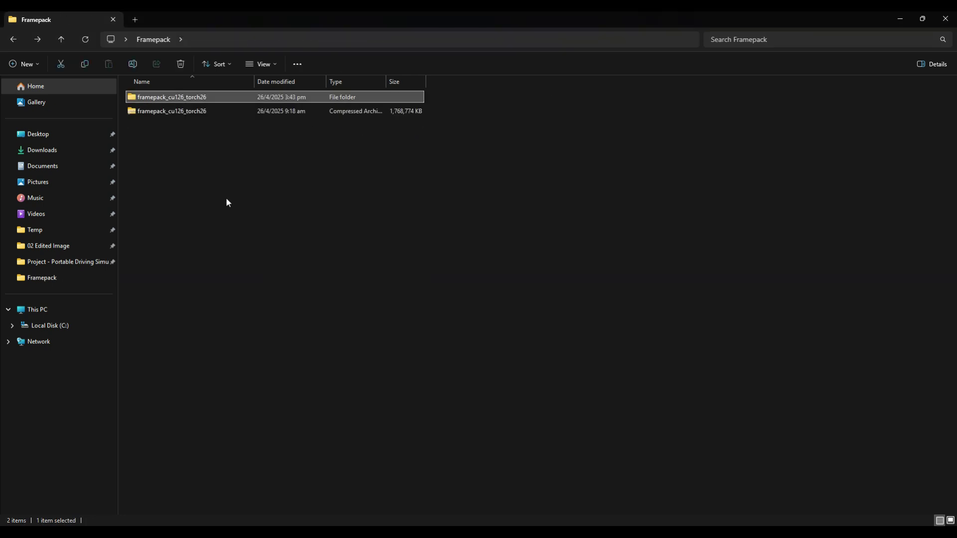
pyautogui.doubleClick(173, 97)
pyautogui.hotkey('alt', 'Up')
pyautogui.doubleClick(195, 97)
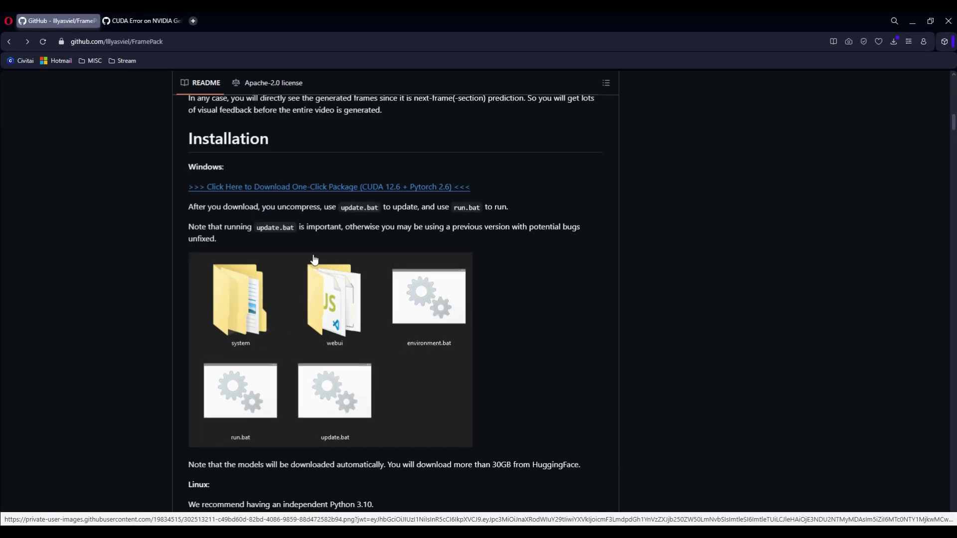
# Step: Bring up FramePack GitHub issue #339 about the RTX 5070 Ti CUDA error and examine its title
pyautogui.click(143, 21)
pyautogui.scroll(2, 324, 171)
pyautogui.scroll(15, 324, 172)
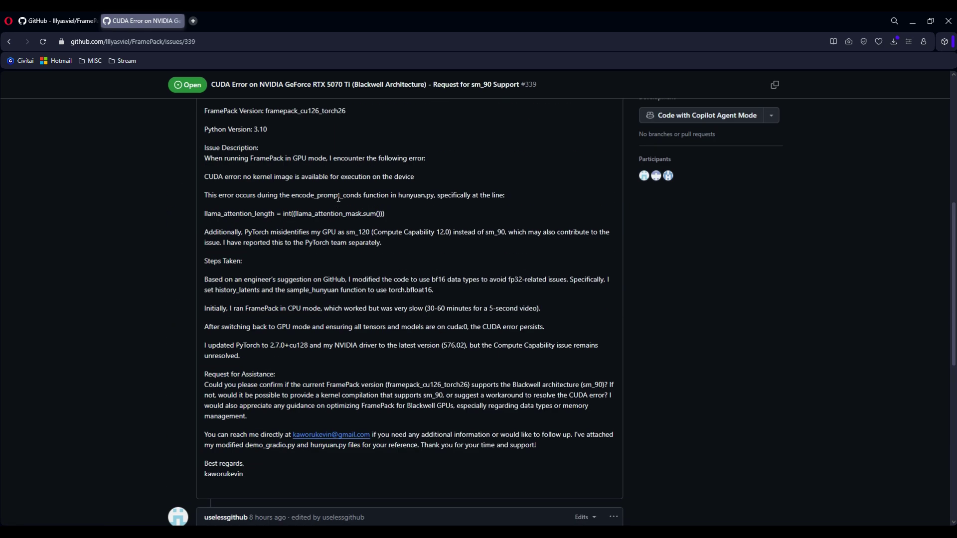
pyautogui.moveTo(160, 177); pyautogui.dragTo(372, 202)
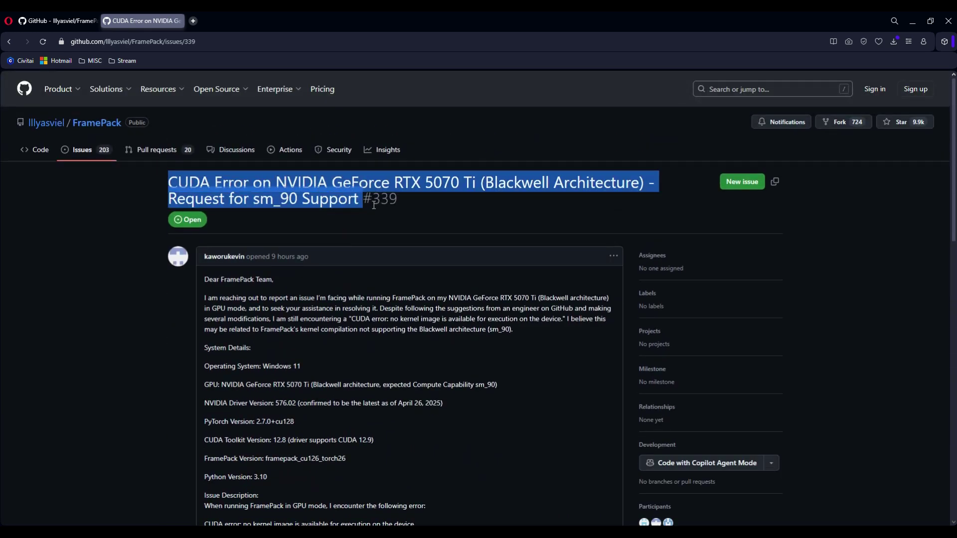
pyautogui.click(440, 227)
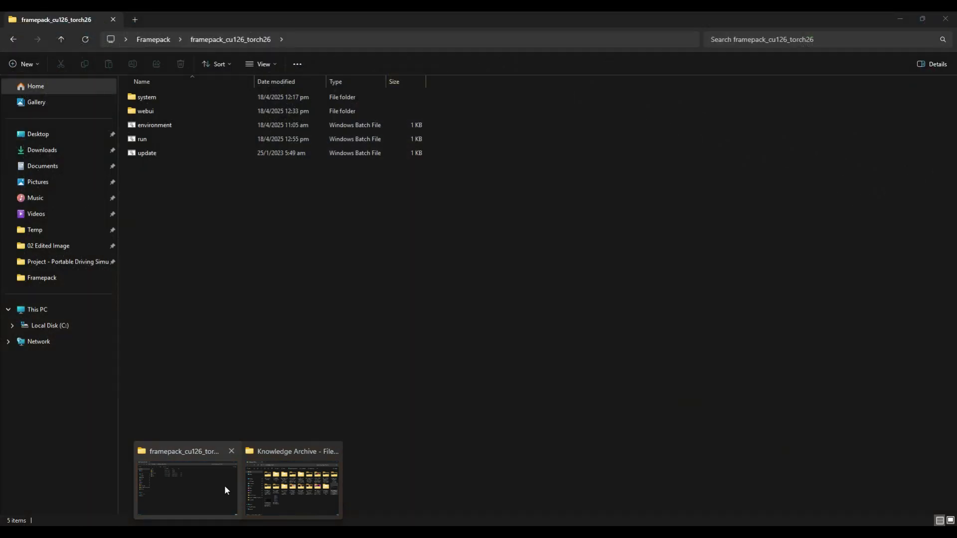
pyautogui.click(224, 485)
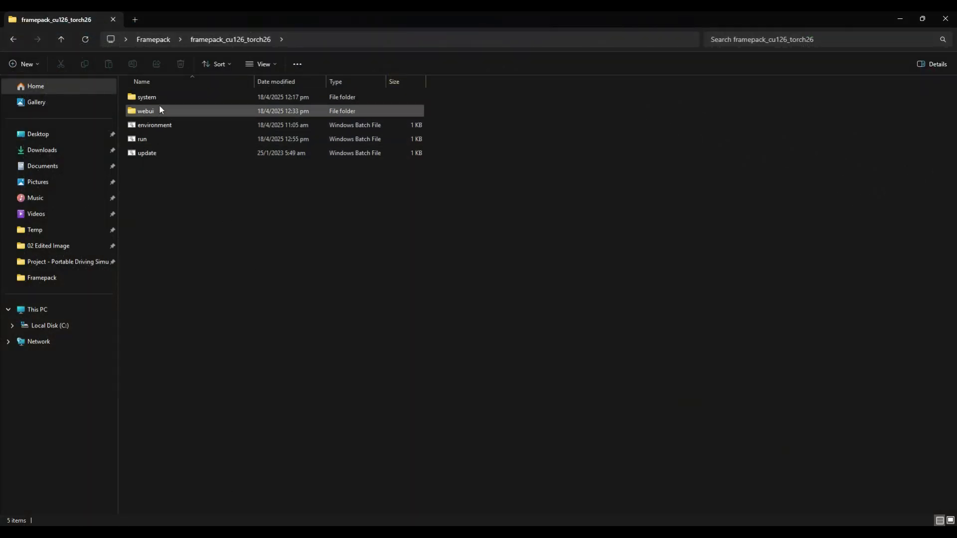
pyautogui.hotkey('alt', 'Tab')
pyautogui.moveTo(222, 204); pyautogui.dragTo(275, 214)
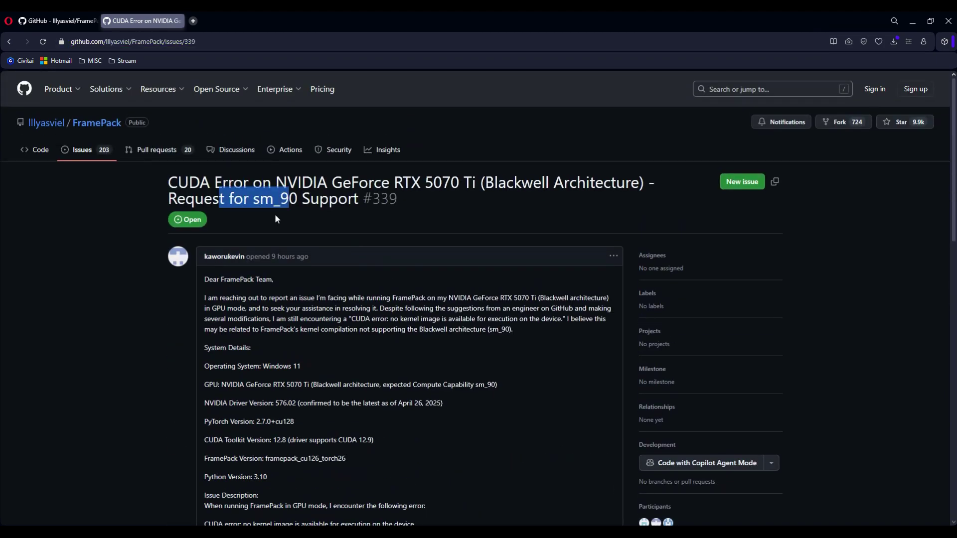
pyautogui.click(276, 217)
# Step: Read the issue's description and comments, examining the reply with pip commands for a 5070 Ti with CUDA 12.8
pyautogui.scroll(-2, 319, 310)
pyautogui.moveTo(184, 99); pyautogui.dragTo(359, 100)
pyautogui.moveTo(233, 208); pyautogui.dragTo(329, 285)
pyautogui.scroll(-2, 394, 310)
pyautogui.click(398, 286)
pyautogui.scroll(-2, 398, 287)
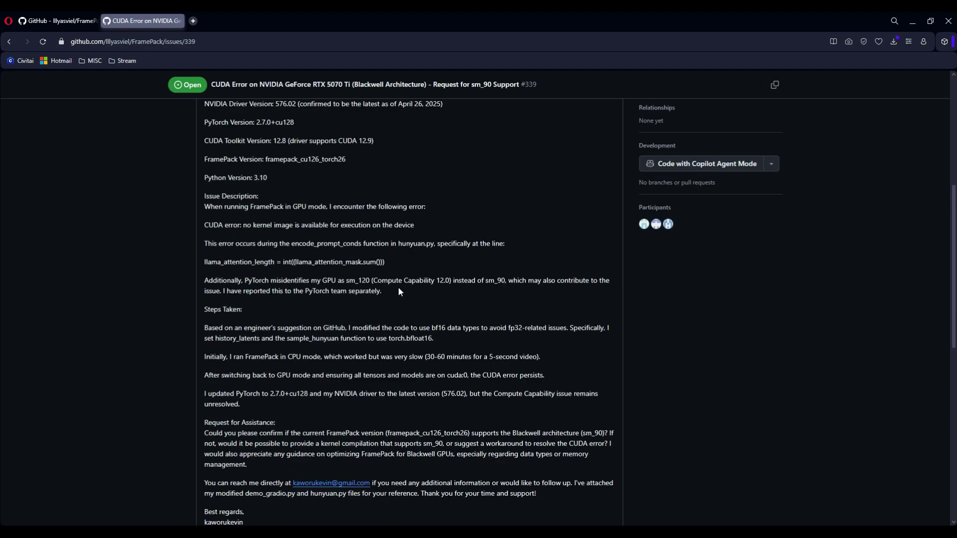
pyautogui.scroll(-2, 398, 292)
pyautogui.scroll(-7, 398, 291)
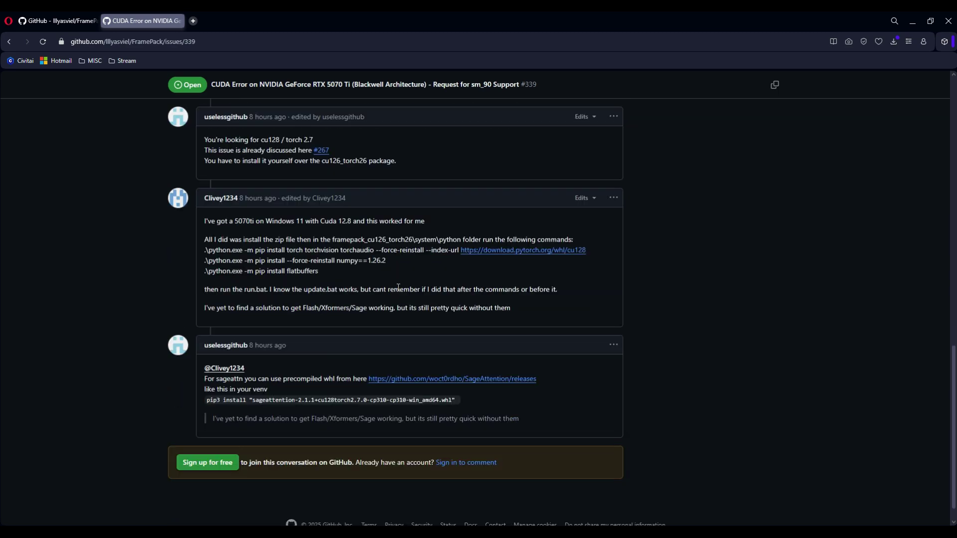
pyautogui.moveTo(205, 221); pyautogui.dragTo(388, 280)
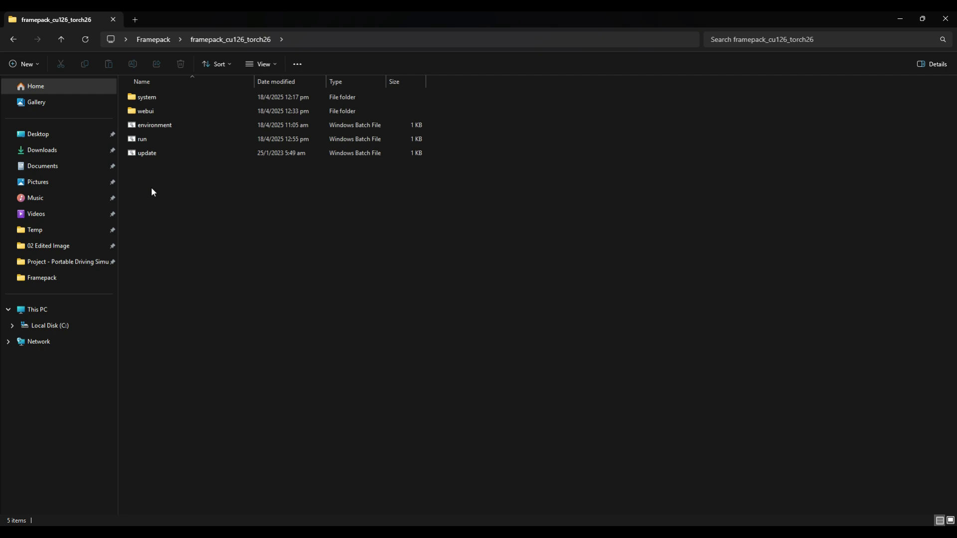
# Step: Go to the system\python folder inside framepack_cu126_torch26 in File Explorer and open a command prompt there
pyautogui.doubleClick(162, 97)
pyautogui.doubleClick(175, 111)
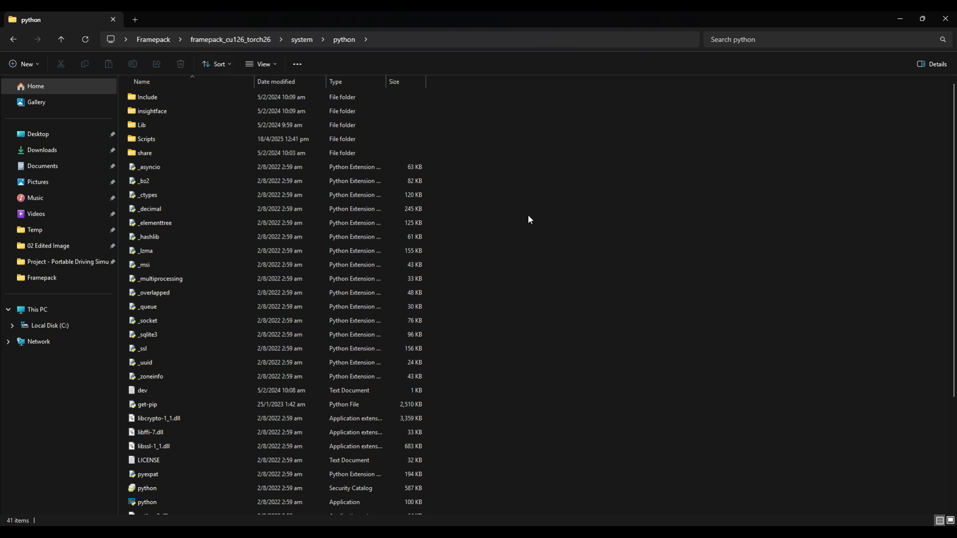
pyautogui.click(386, 40)
pyautogui.write('cmd')
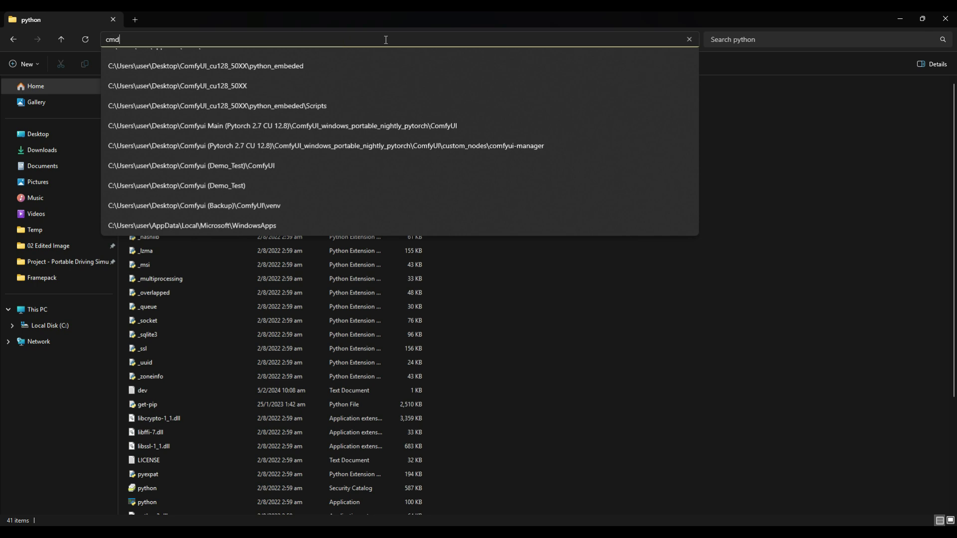
pyautogui.press('Return')
pyautogui.moveTo(285, 50); pyautogui.dragTo(292, 64)
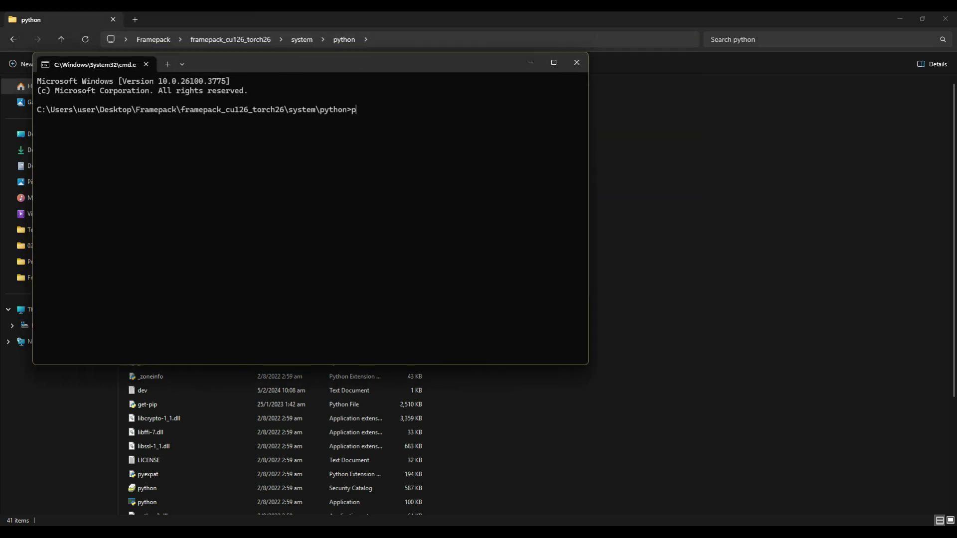
# Step: Check the Python version with python --version
pyautogui.write('python --version')
pyautogui.press('Return')
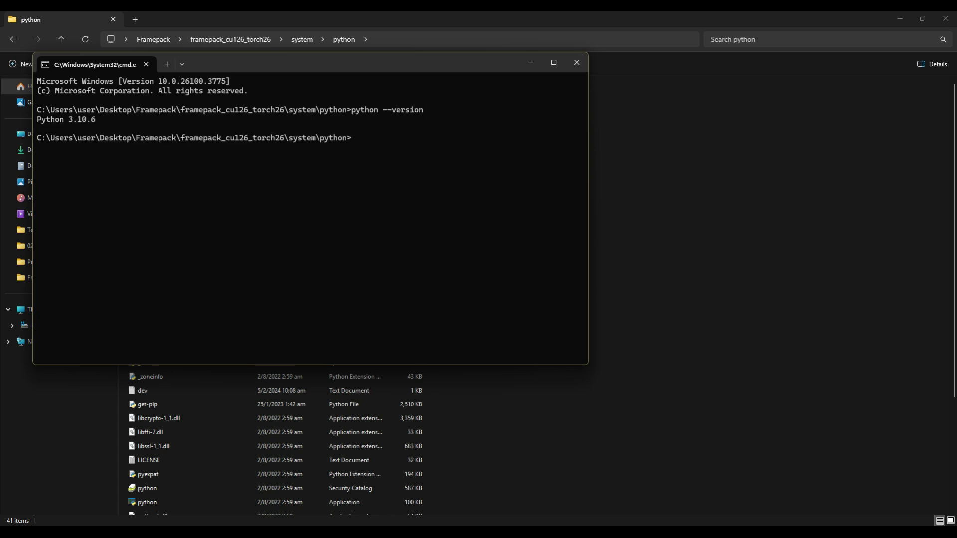
pyautogui.moveTo(123, 118); pyautogui.dragTo(33, 122)
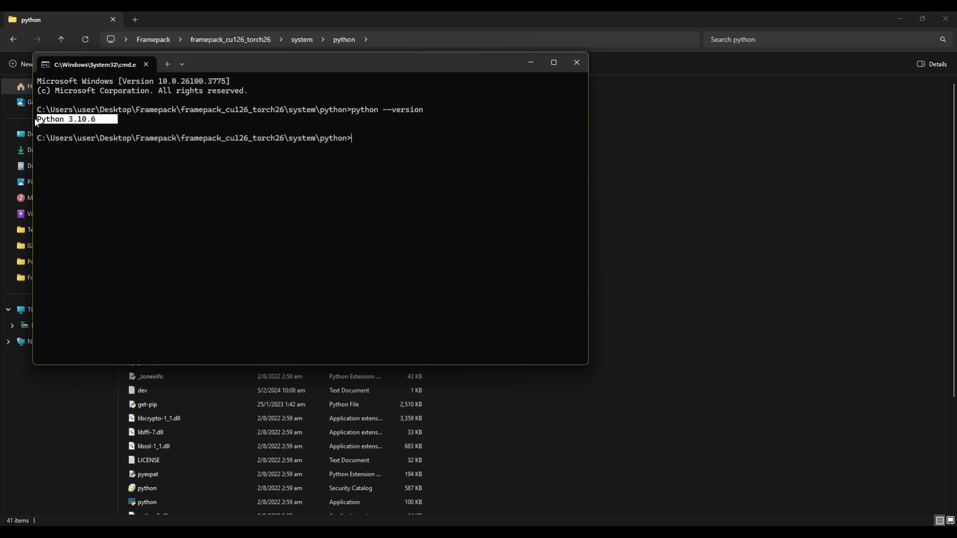
pyautogui.click(371, 143)
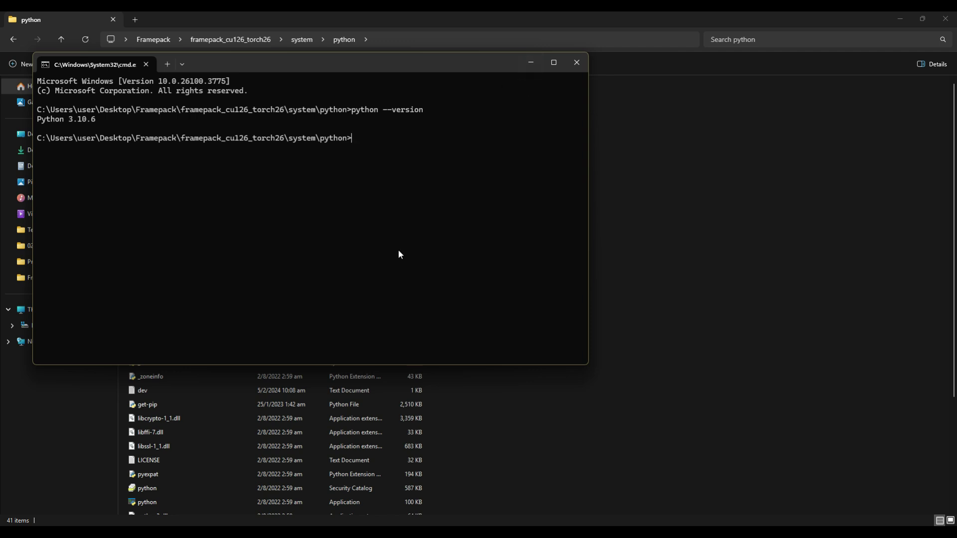
pyautogui.moveTo(260, 531)
pyautogui.write('.\\python.exe -m pip install torch torchvision torchaudio --force-reinstall --index-url https://download.pytorch.org/whl/cu128')
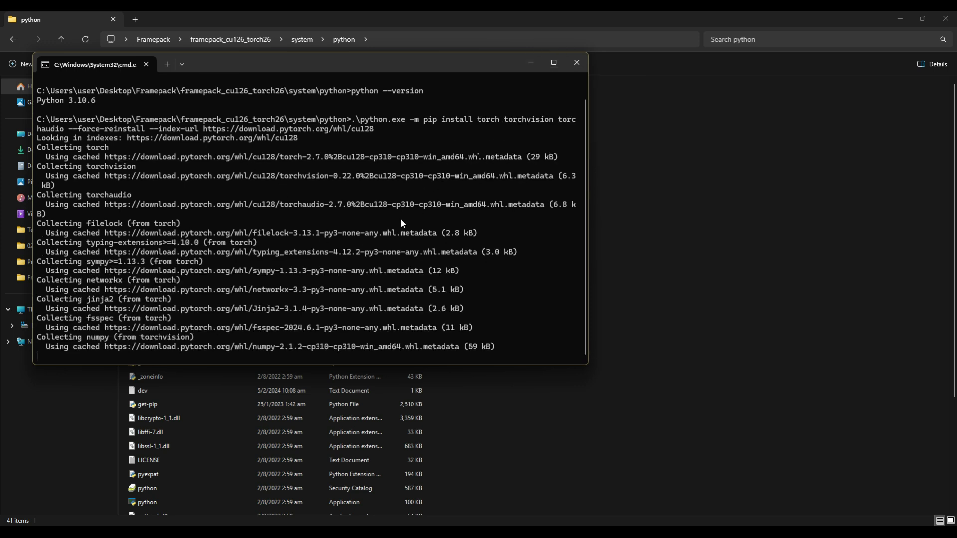
pyautogui.scroll(1, 383, 182)
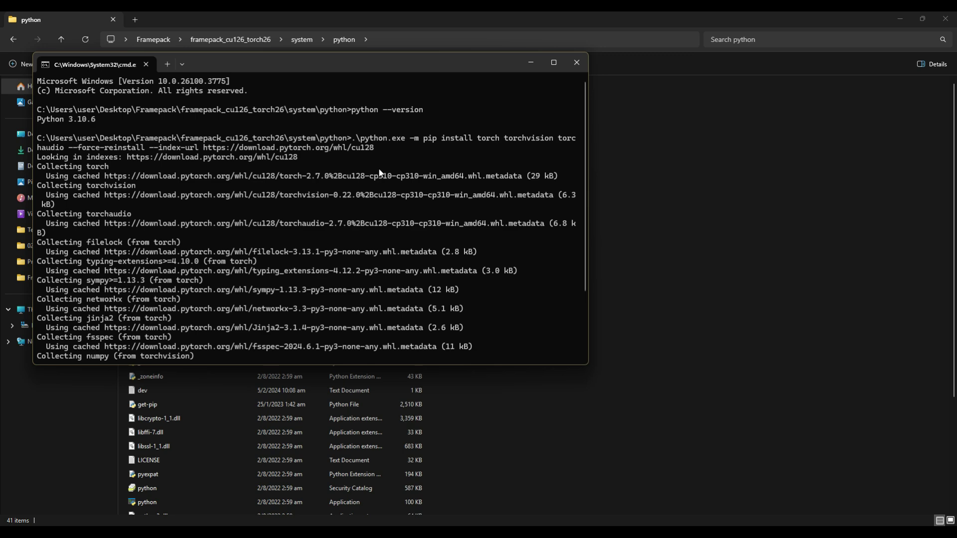
pyautogui.scroll(-6, 380, 188)
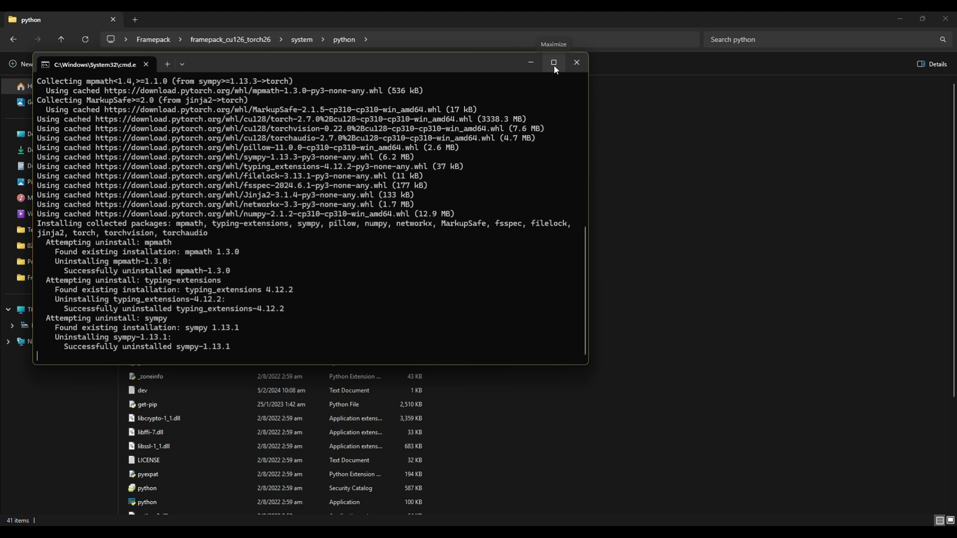
pyautogui.moveTo(554, 65)
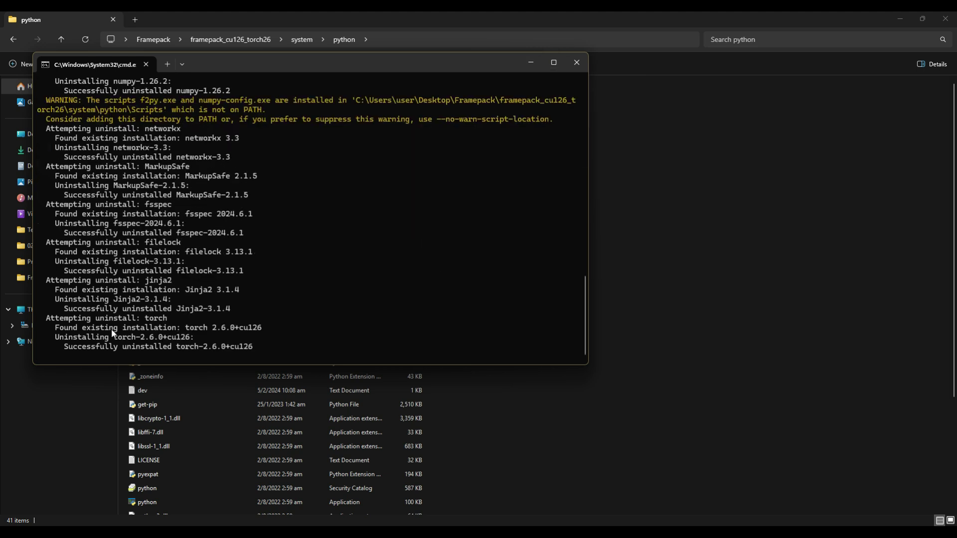
# Step: Examine the pip output for the torch uninstall, the dependency conflicts and the newly installed torch, torchaudio and torchvision cu128 packages
pyautogui.moveTo(56, 332); pyautogui.dragTo(260, 349)
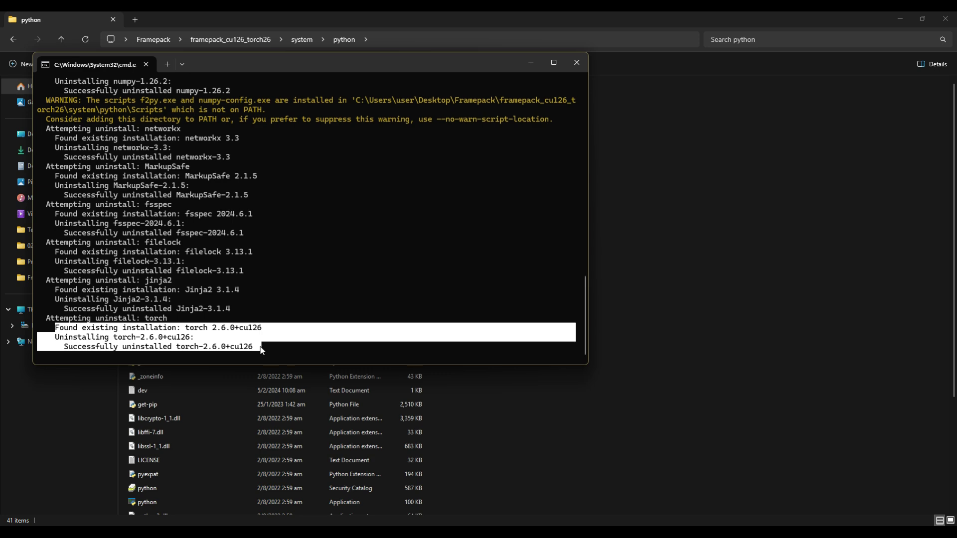
pyautogui.click(338, 335)
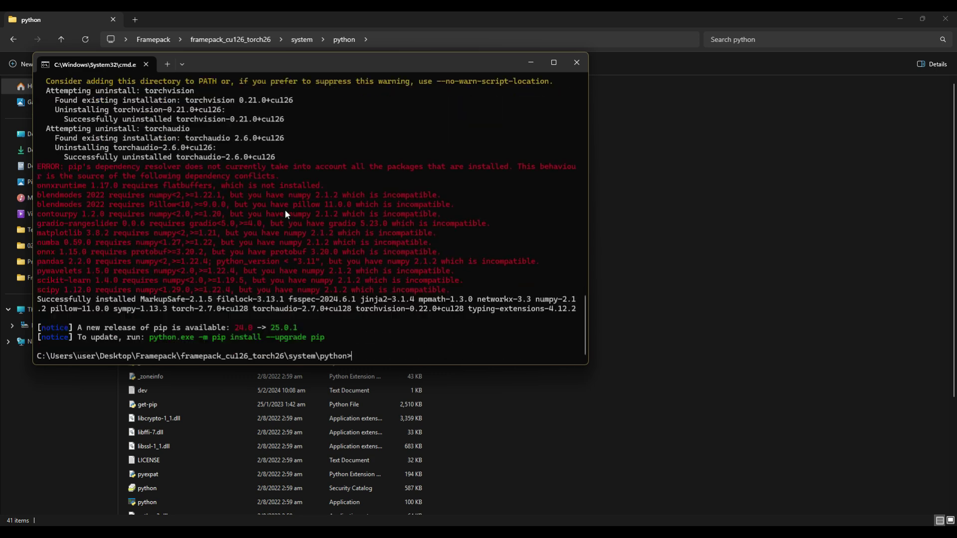
pyautogui.moveTo(43, 166); pyautogui.dragTo(490, 300)
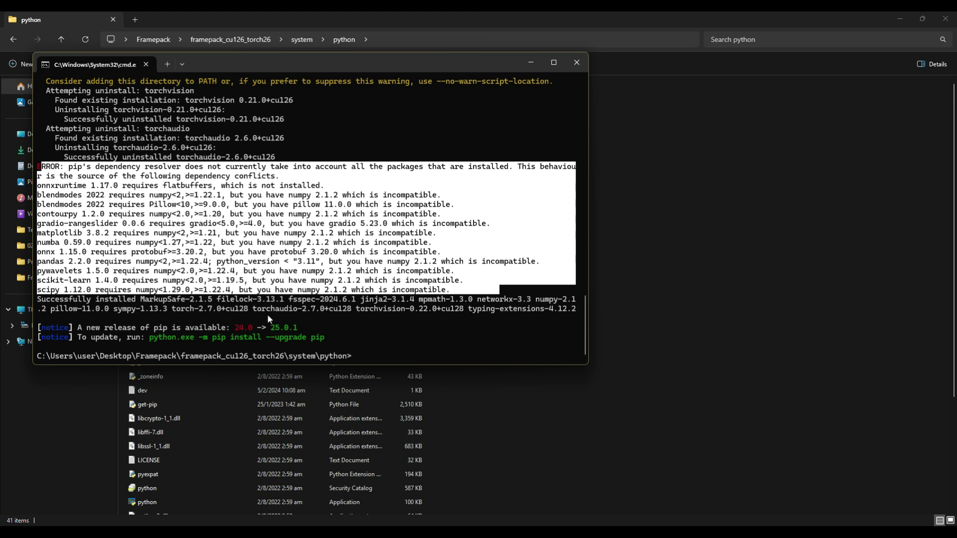
pyautogui.click(87, 308)
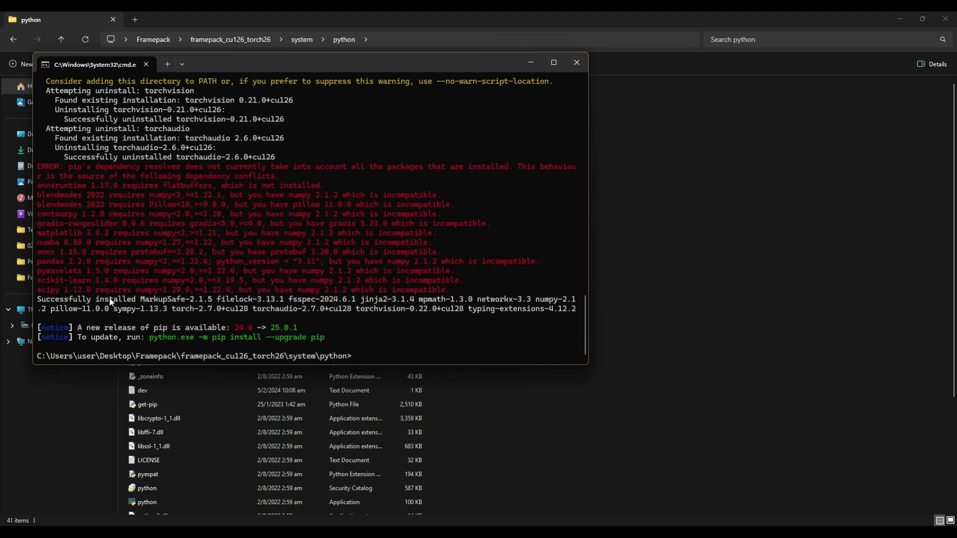
pyautogui.moveTo(55, 300); pyautogui.dragTo(567, 310)
pyautogui.click(327, 309)
pyautogui.moveTo(258, 310); pyautogui.dragTo(488, 311)
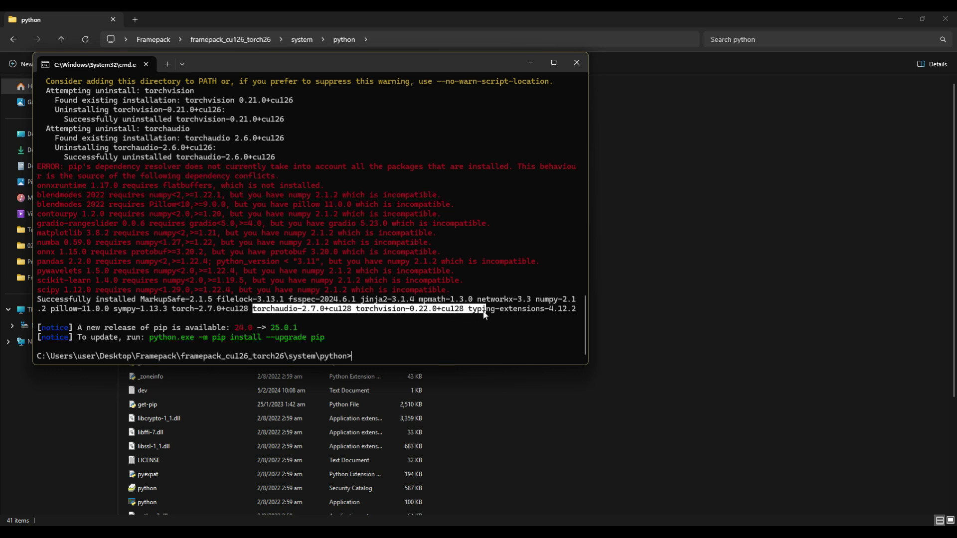
pyautogui.moveTo(180, 310); pyautogui.dragTo(250, 310)
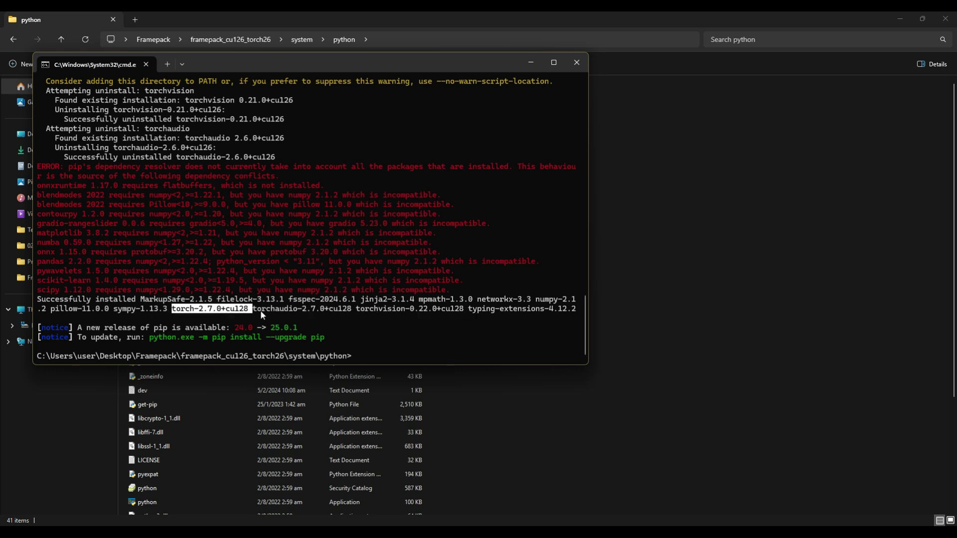
# Step: Run .\python.exe -m pip install --force-reinstall numpy==1.26.2 in the python folder's command prompt
pyautogui.hotkey('ctrl', 'c')
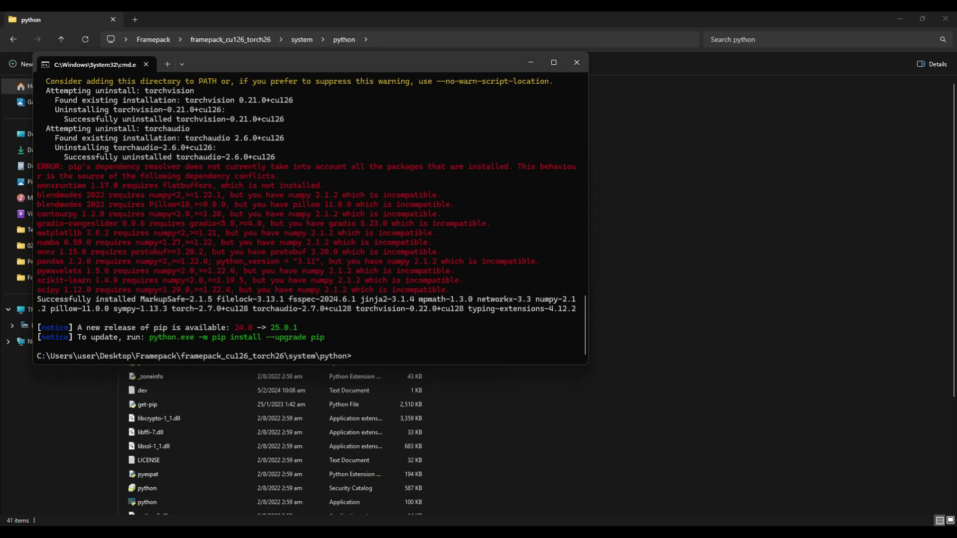
pyautogui.click(378, 354)
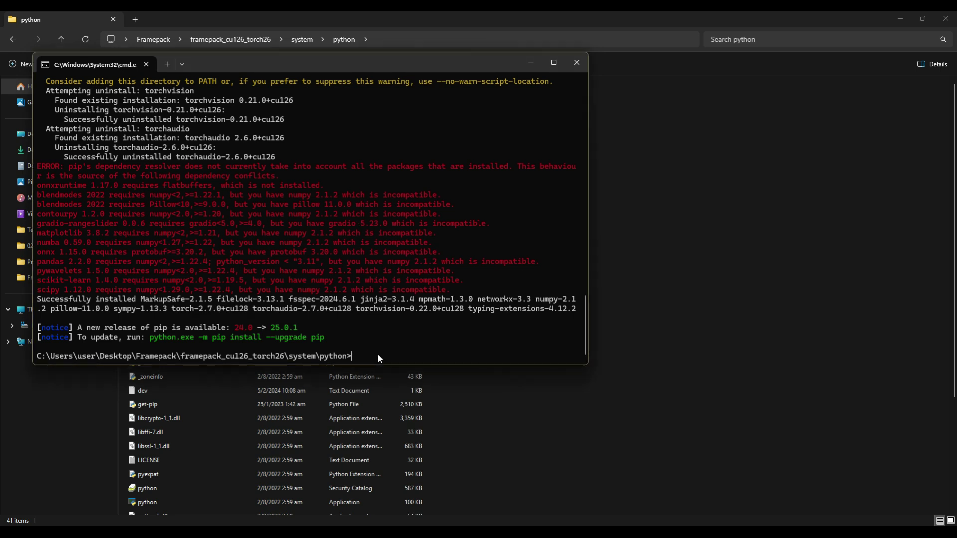
pyautogui.hotkey('ctrl', 'v')
pyautogui.press('Return')
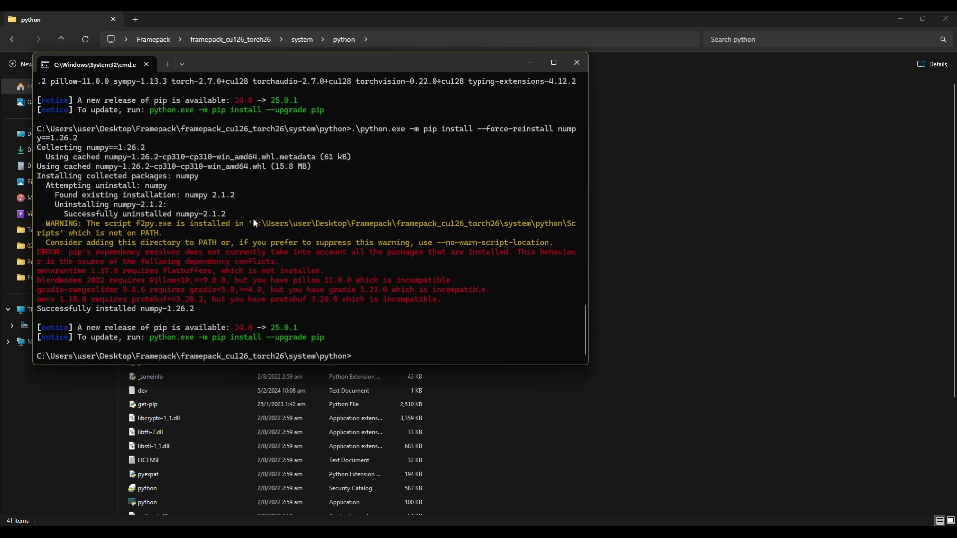
# Step: Review the remaining dependency conflicts and run .\python.exe -m pip install flatbuffers
pyautogui.moveTo(39, 253); pyautogui.dragTo(479, 303)
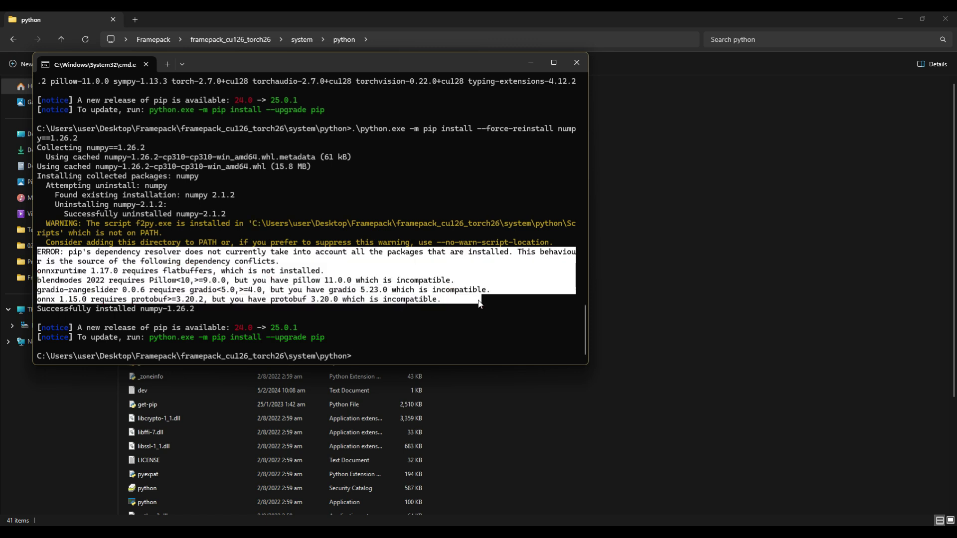
pyautogui.hotkey('ctrl', 'c')
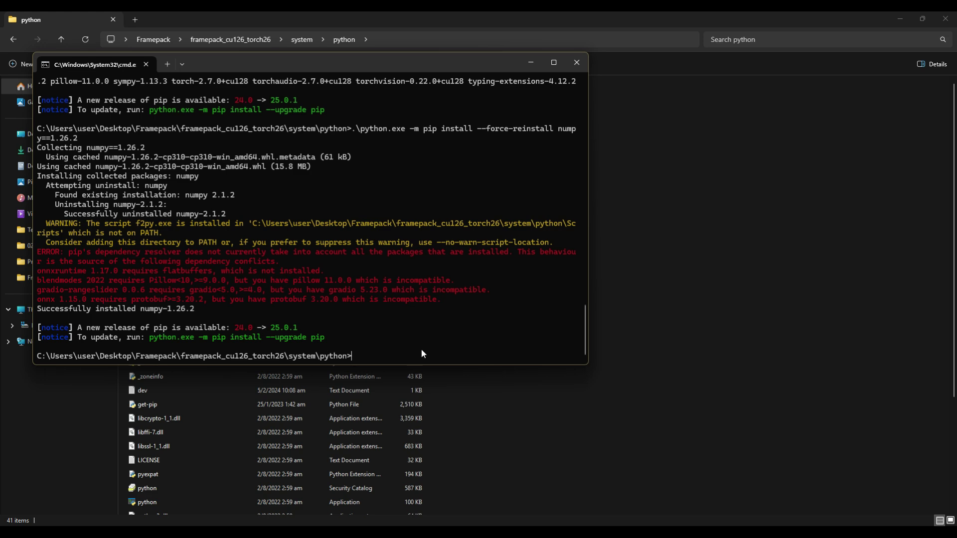
pyautogui.hotkey('ctrl', 'v')
pyautogui.press('Return')
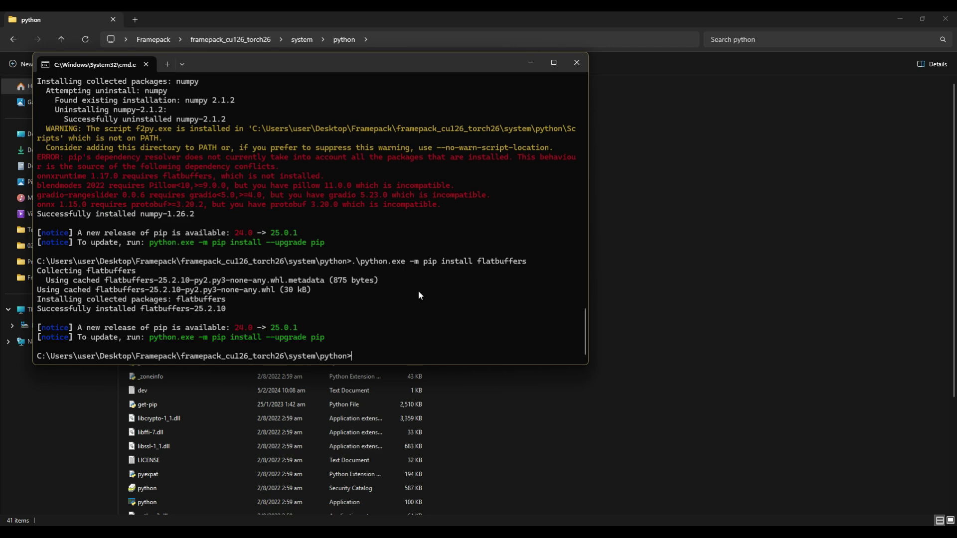
# Step: Review the flatbuffers installation output, close the command prompt and go back to the framepack_cu126_torch26 folder
pyautogui.moveTo(33, 213); pyautogui.dragTo(7, 245)
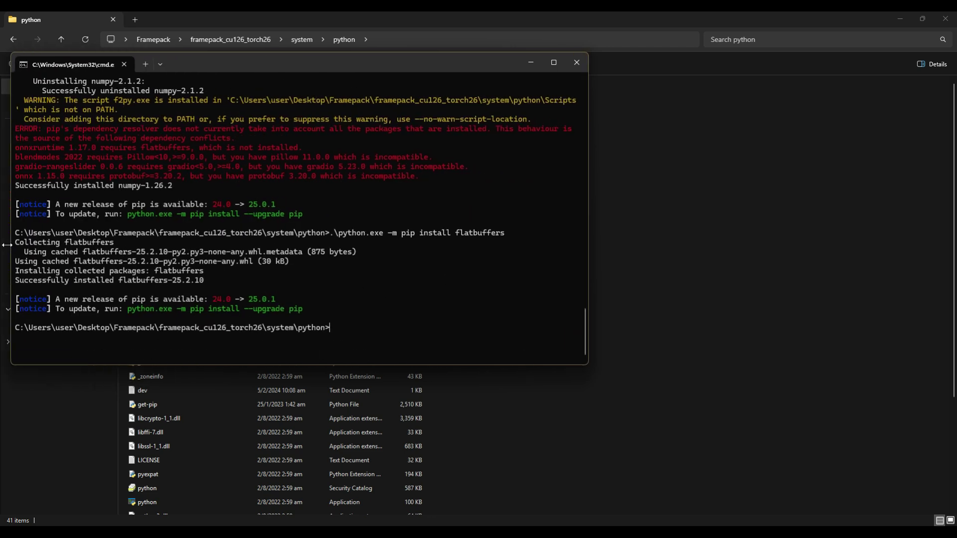
pyautogui.moveTo(41, 135); pyautogui.dragTo(362, 348)
pyautogui.rightClick(362, 347)
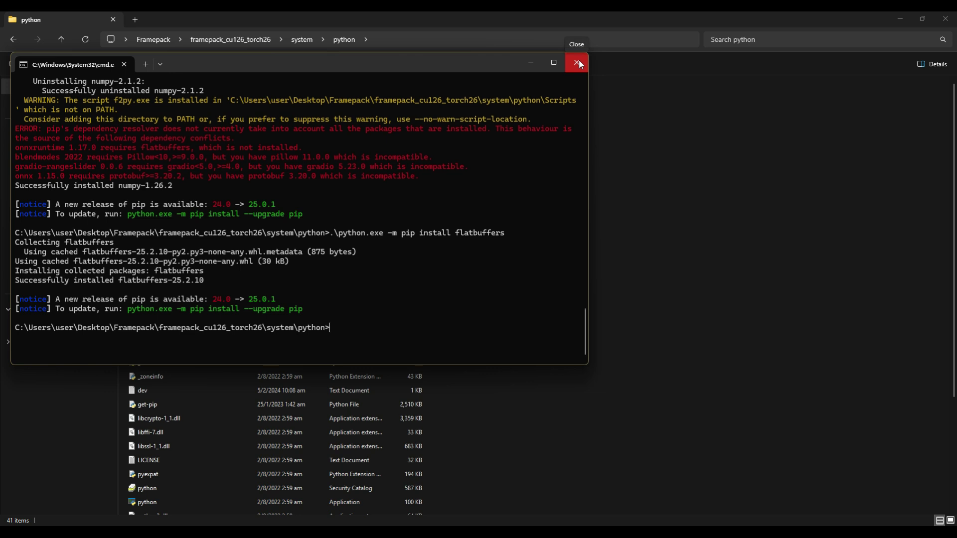
pyautogui.write('s')
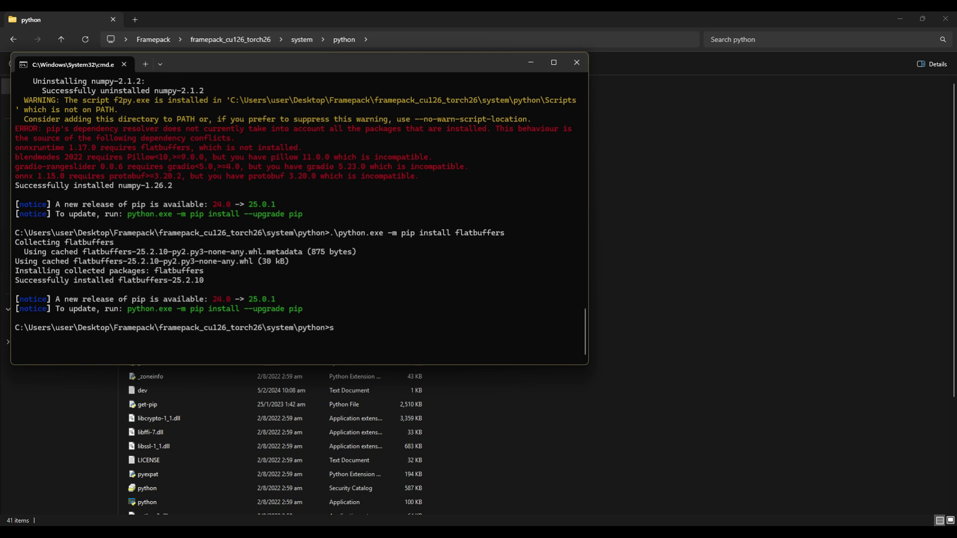
pyautogui.click(577, 62)
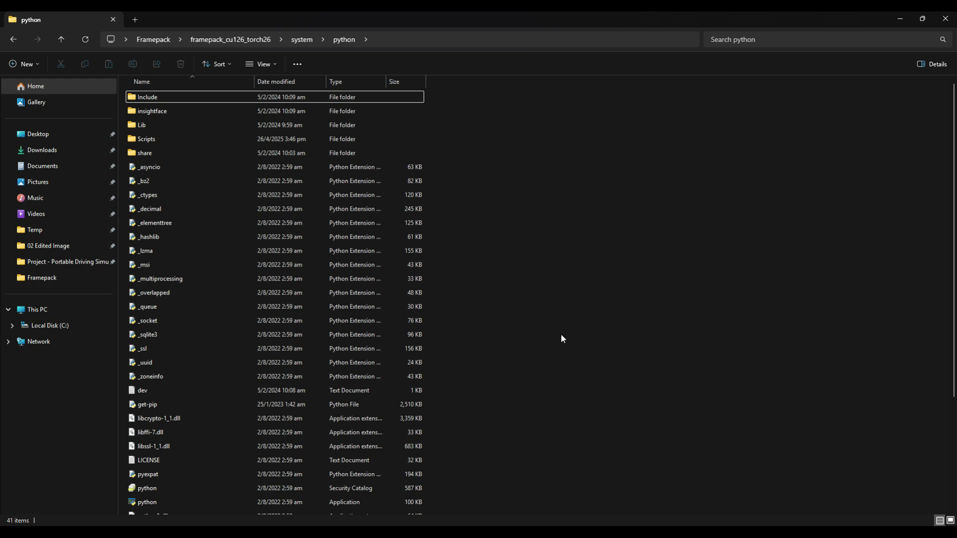
pyautogui.hotkey('alt', 'Left')
pyautogui.hotkey('alt', 'Left')
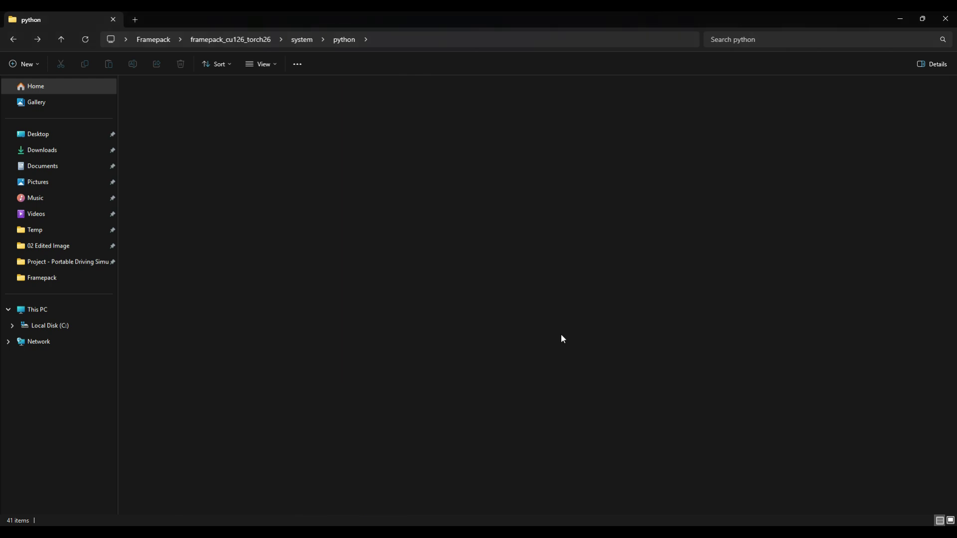
pyautogui.click(156, 39)
pyautogui.doubleClick(193, 100)
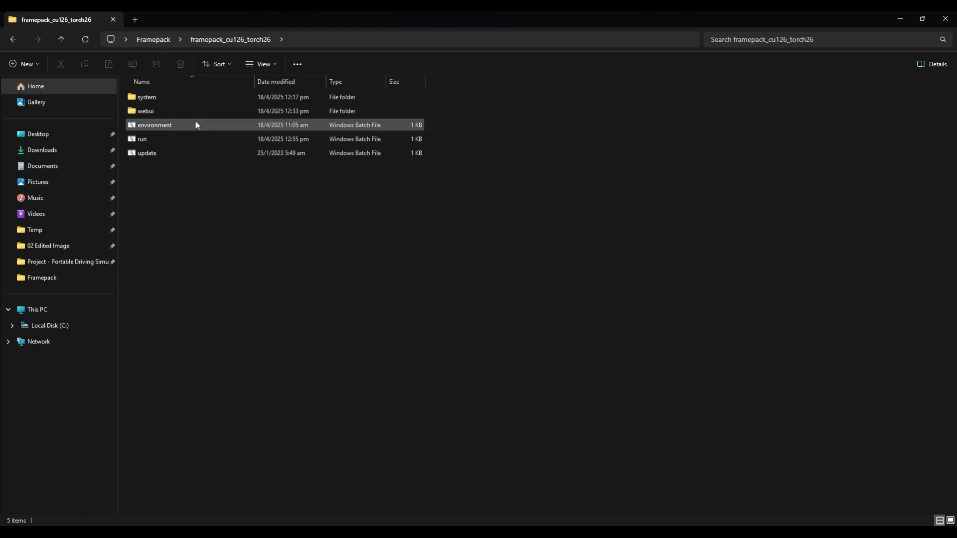
# Step: Run the update batch file despite the SmartScreen warning, check its list of changed files and dismiss its console
pyautogui.doubleClick(160, 153)
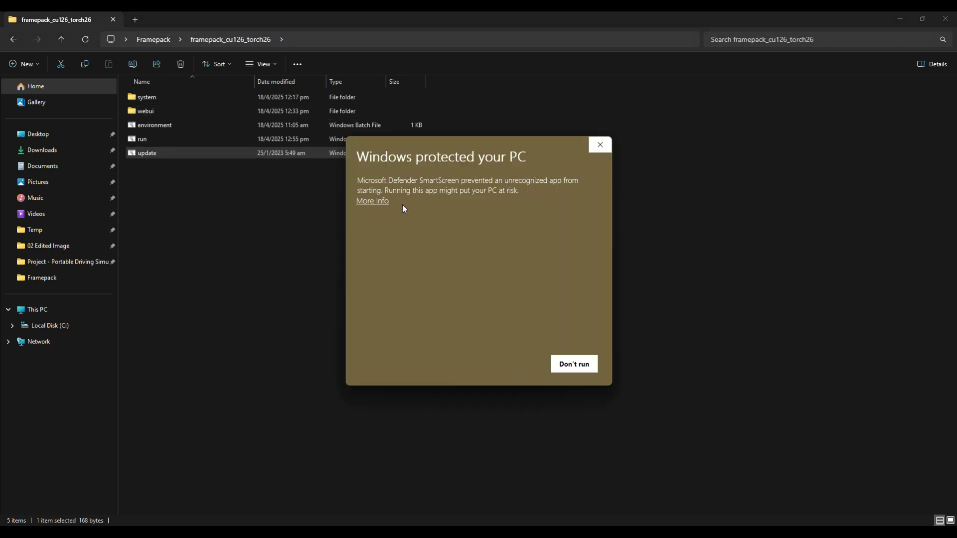
pyautogui.click(385, 201)
pyautogui.click(516, 366)
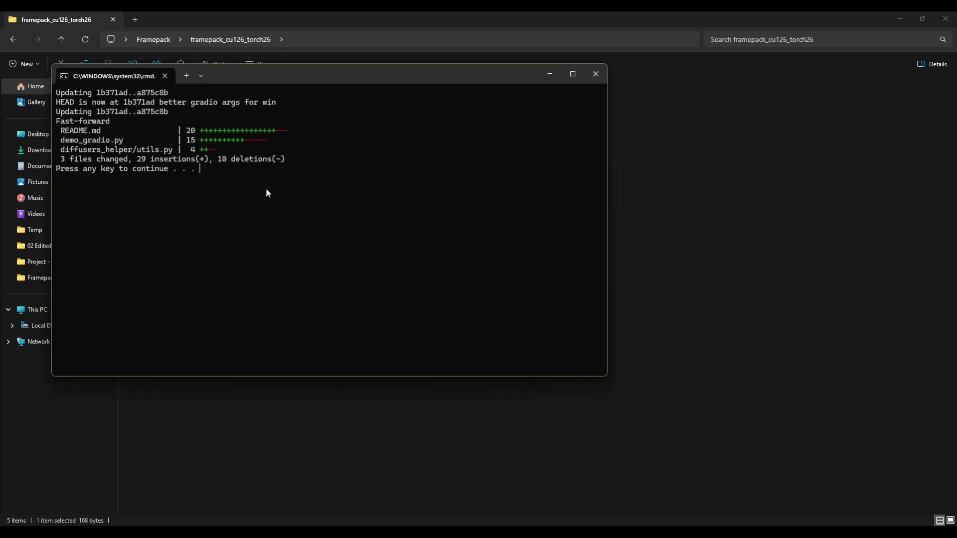
pyautogui.moveTo(169, 141); pyautogui.dragTo(222, 169)
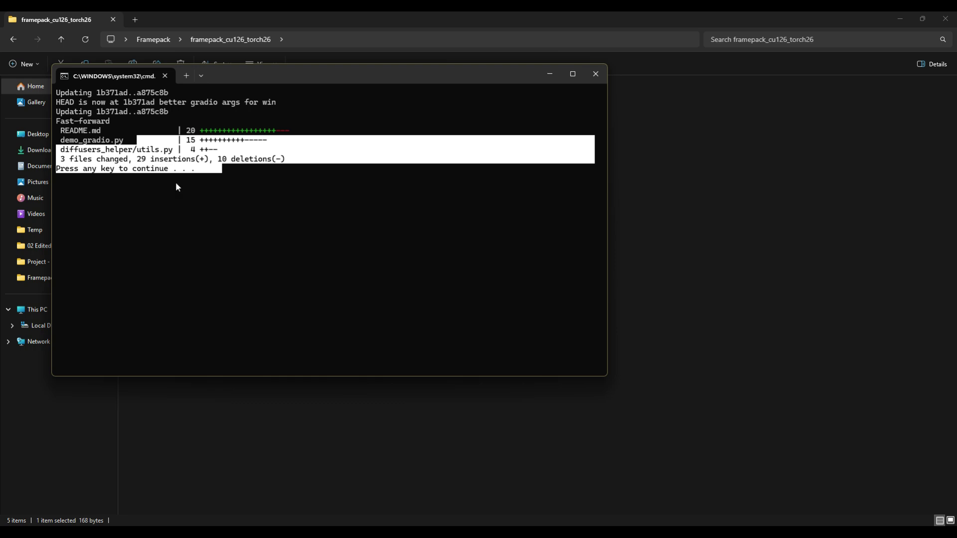
pyautogui.click(194, 180)
pyautogui.press('Return')
pyautogui.click(231, 202)
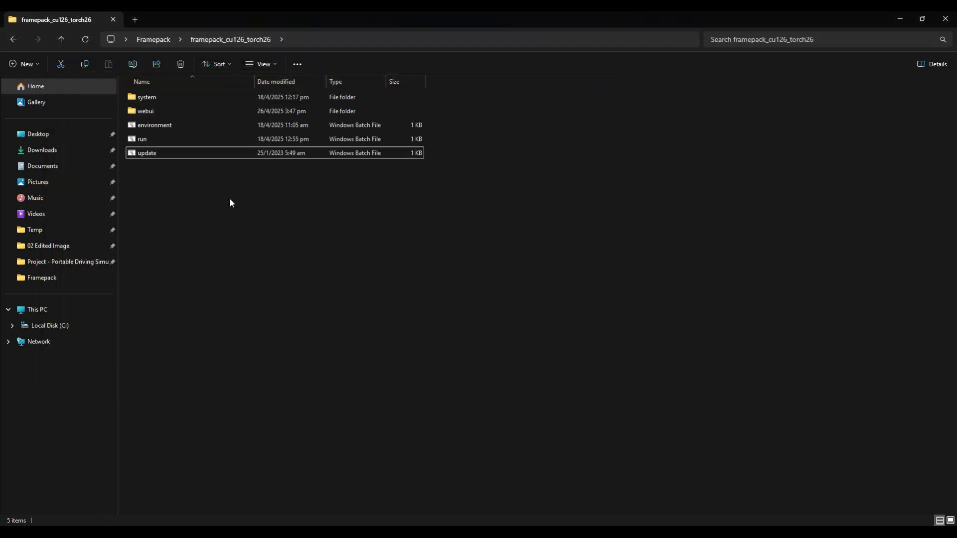
# Step: Launch FramePack with the run batch file, allowing it past the SmartScreen warning
pyautogui.click(155, 139)
pyautogui.doubleClick(155, 138)
pyautogui.click(374, 200)
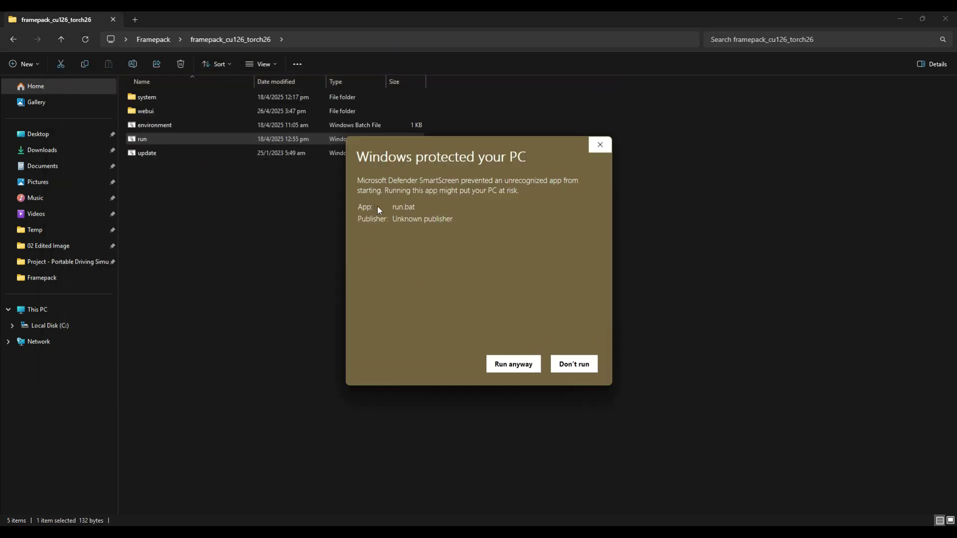
pyautogui.click(498, 363)
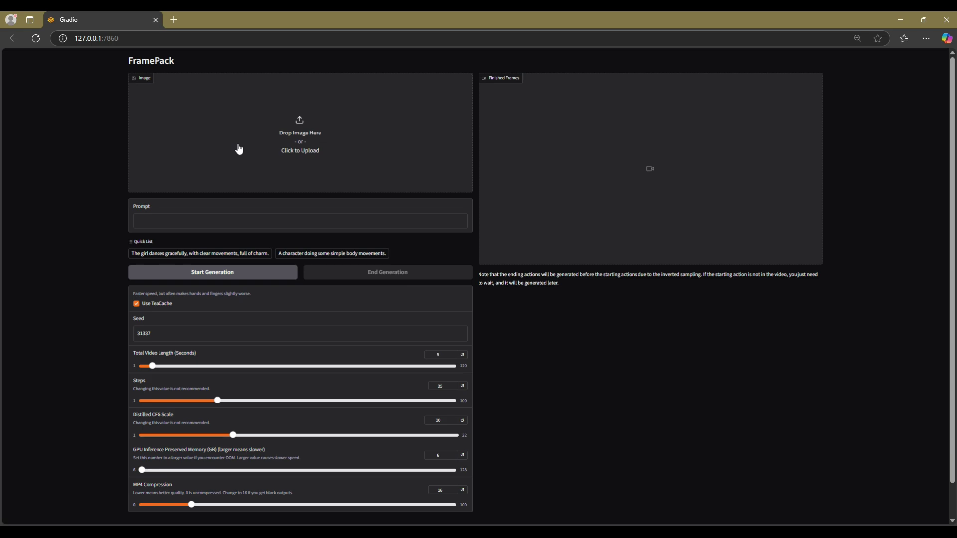
# Step: Clear the windows covering the desktop and load the ComfyUI basketball player picture from there as FramePack's input image
pyautogui.press('super+Down')
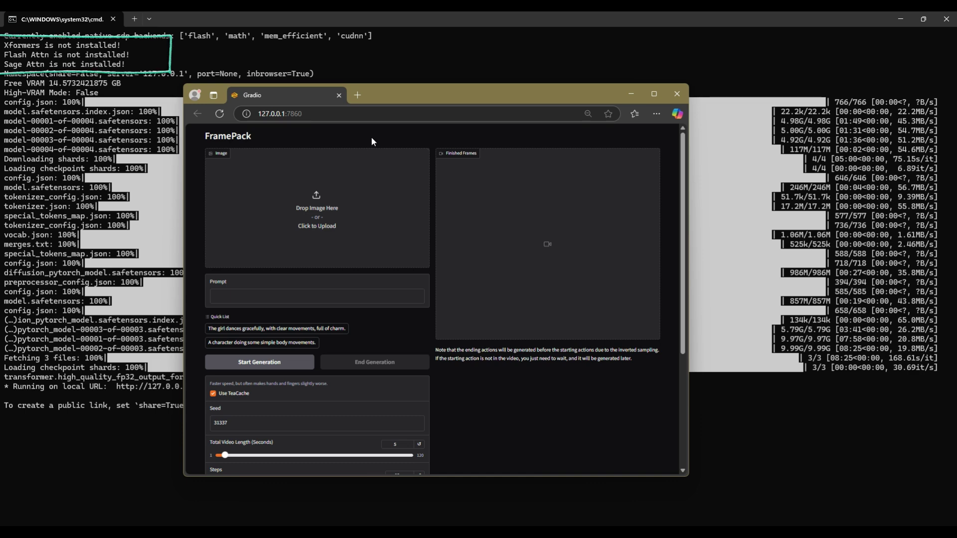
pyautogui.click(905, 23)
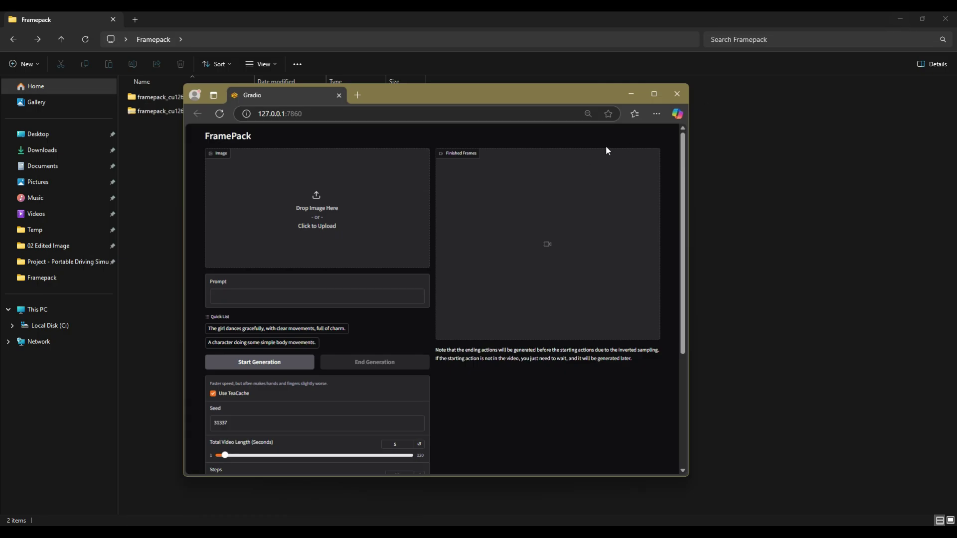
pyautogui.click(901, 20)
pyautogui.click(909, 22)
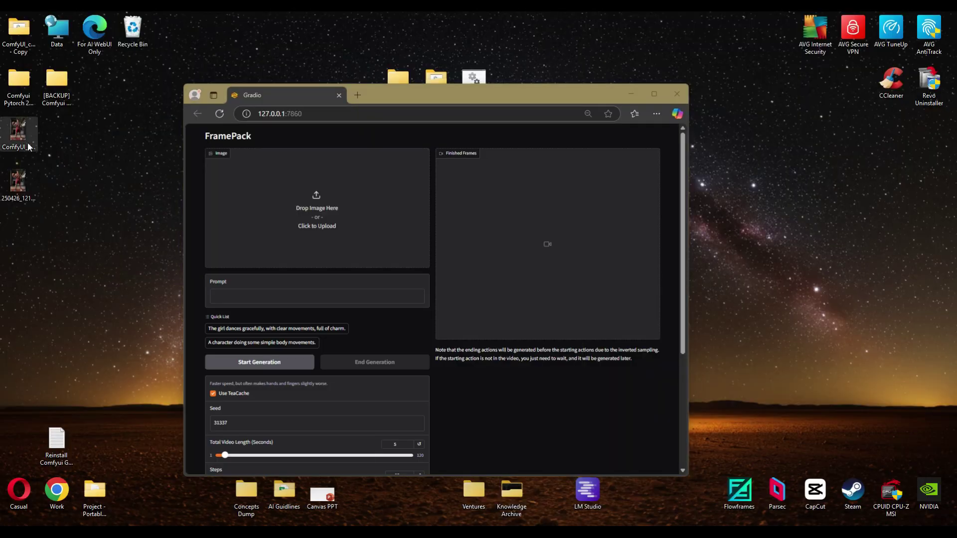
pyautogui.moveTo(18, 131); pyautogui.dragTo(327, 217)
# Step: Maximize the FramePack page and enter the prompt "a man bouncing a basketball repeat on a basketball court"
pyautogui.click(654, 94)
pyautogui.click(186, 222)
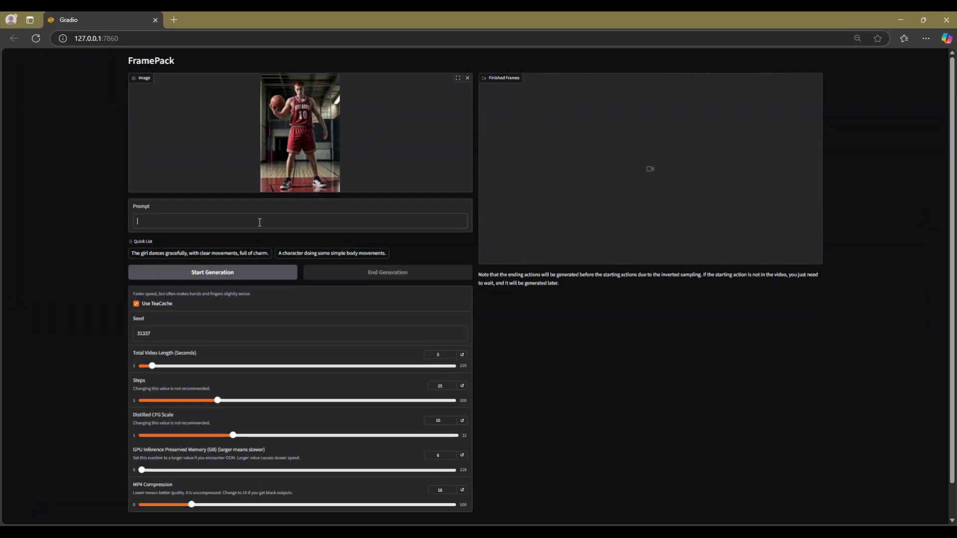
pyautogui.write('a man bouncing a bask')
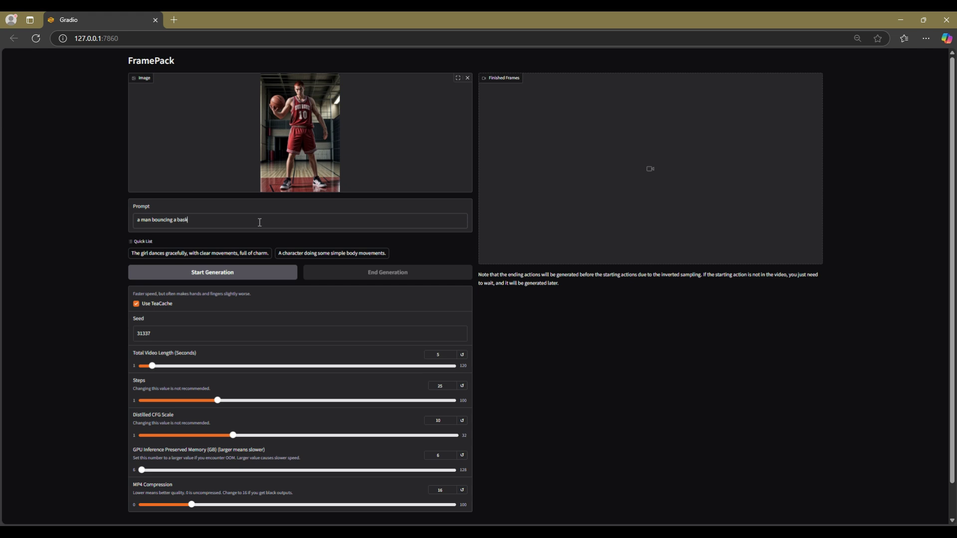
pyautogui.write('etball repeatly on a basketball court')
pyautogui.rightClick(213, 220)
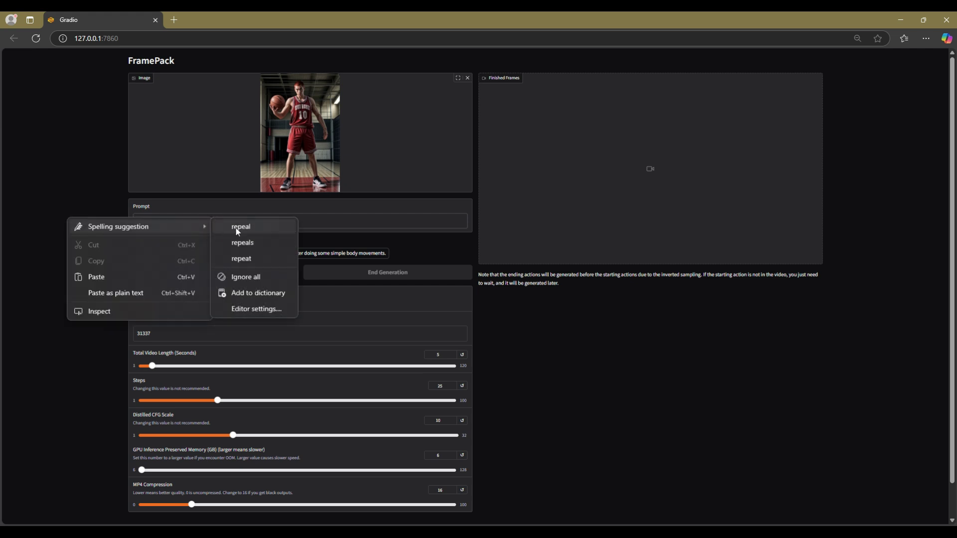
pyautogui.click(241, 259)
# Step: Review the generation settings without changing them and start generating the video
pyautogui.scroll(-2, 283, 273)
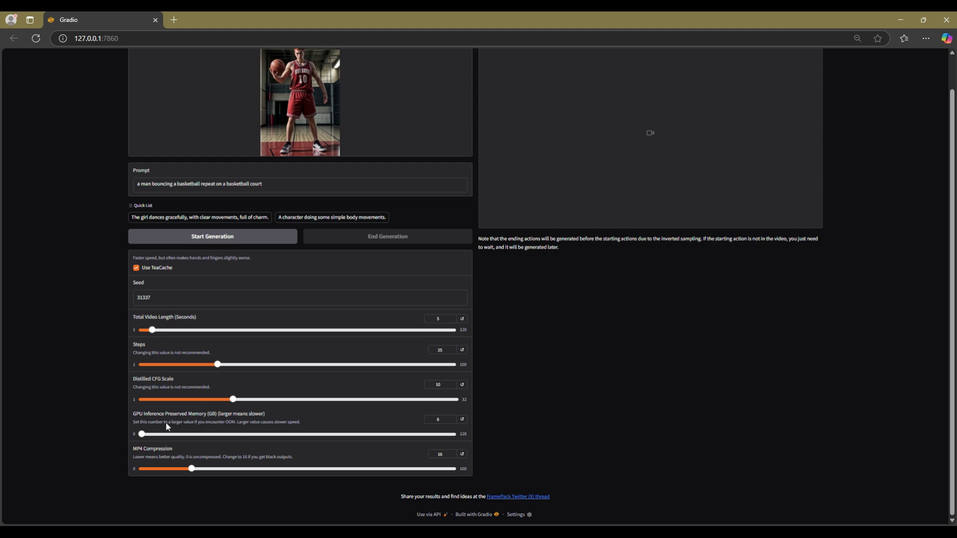
pyautogui.scroll(3, 380, 102)
pyautogui.click(213, 272)
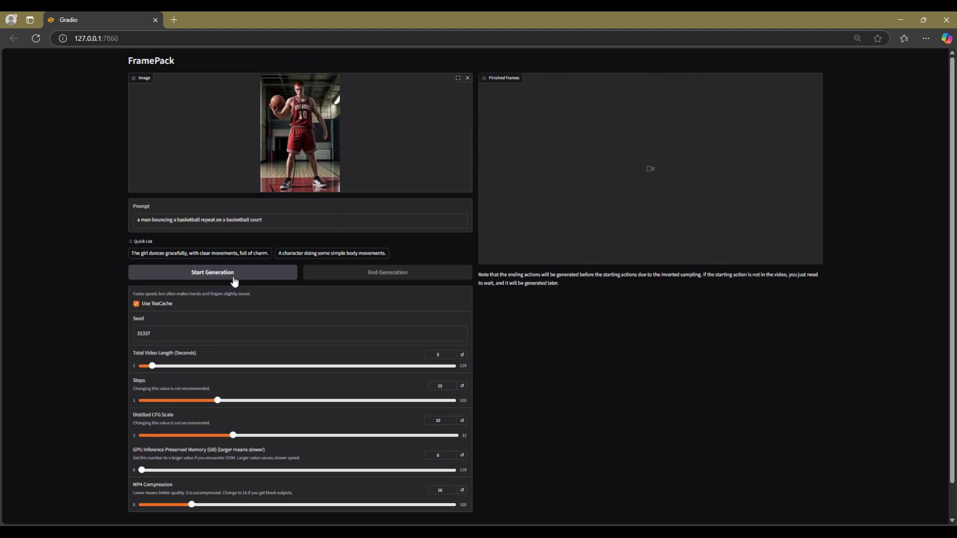
# Step: Monitor the generation in the FramePack console and on the GPU performance page of Task Manager
pyautogui.hotkey('alt', 'Tab')
pyautogui.moveTo(573, 19); pyautogui.dragTo(266, 120)
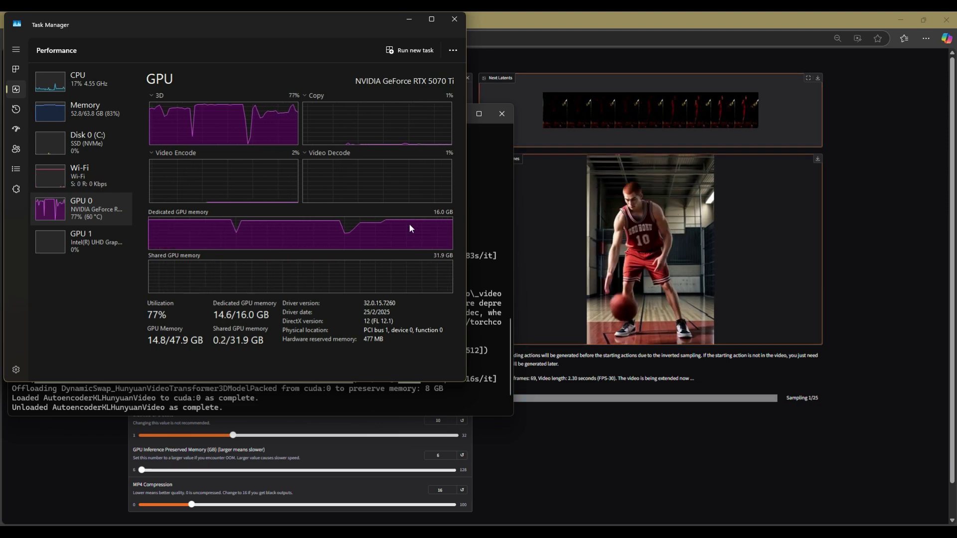
pyautogui.moveTo(424, 22); pyautogui.dragTo(428, 113)
pyautogui.click(459, 111)
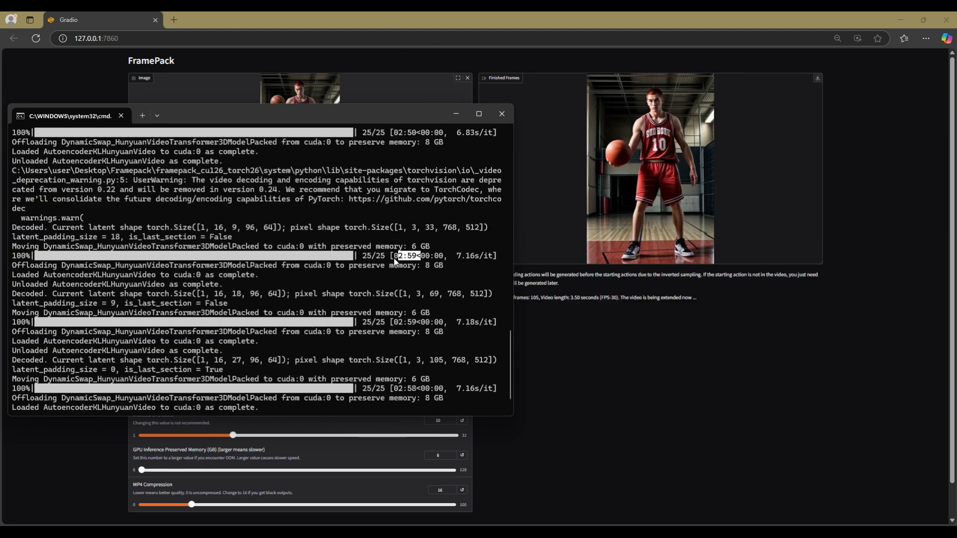
# Step: Check the total generated frames and video length in FramePack, and view the finished video in full screen
pyautogui.click(535, 293)
pyautogui.moveTo(498, 298); pyautogui.dragTo(574, 301)
pyautogui.click(573, 303)
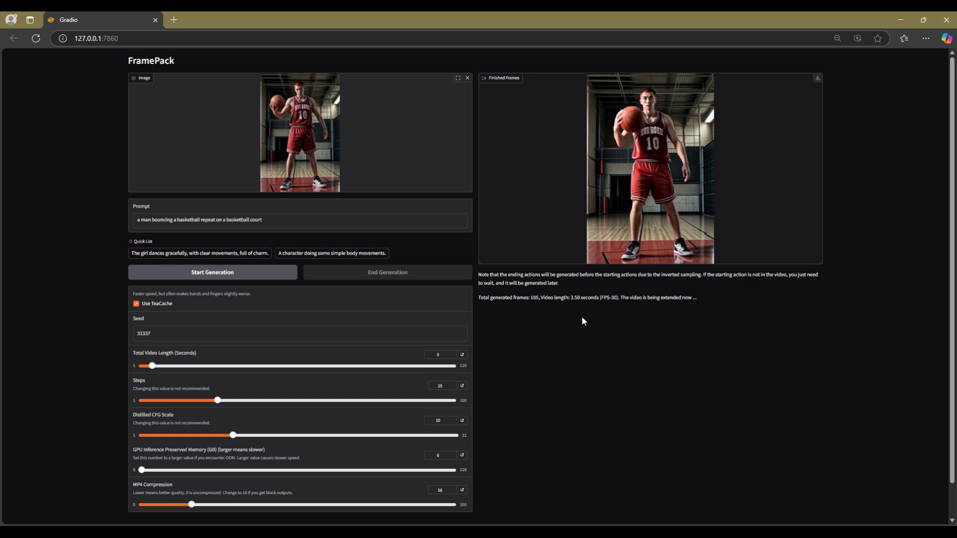
pyautogui.moveTo(593, 159)
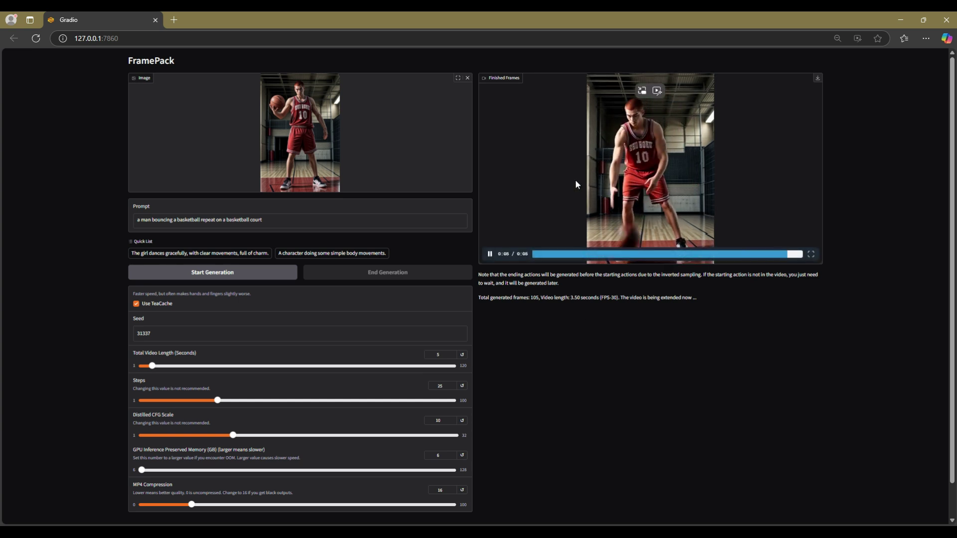
pyautogui.click(811, 254)
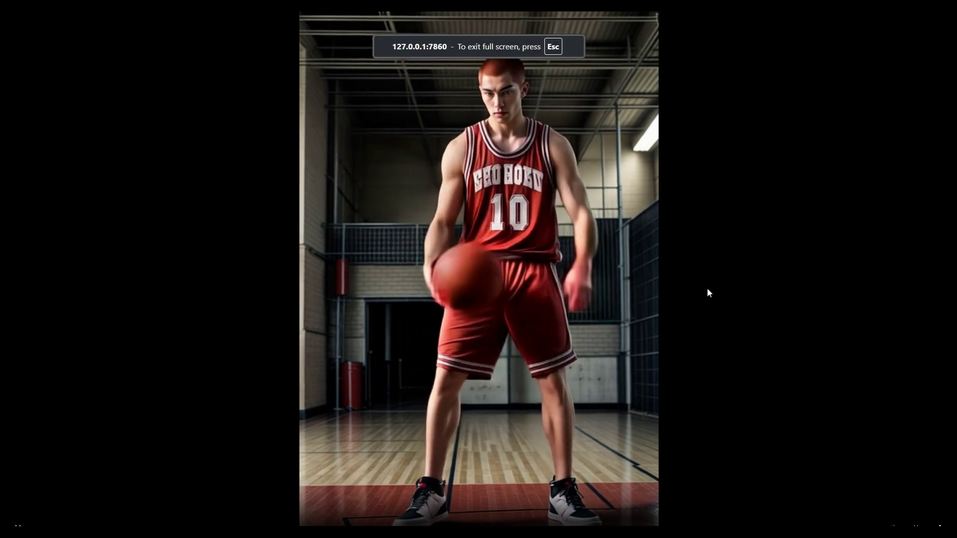